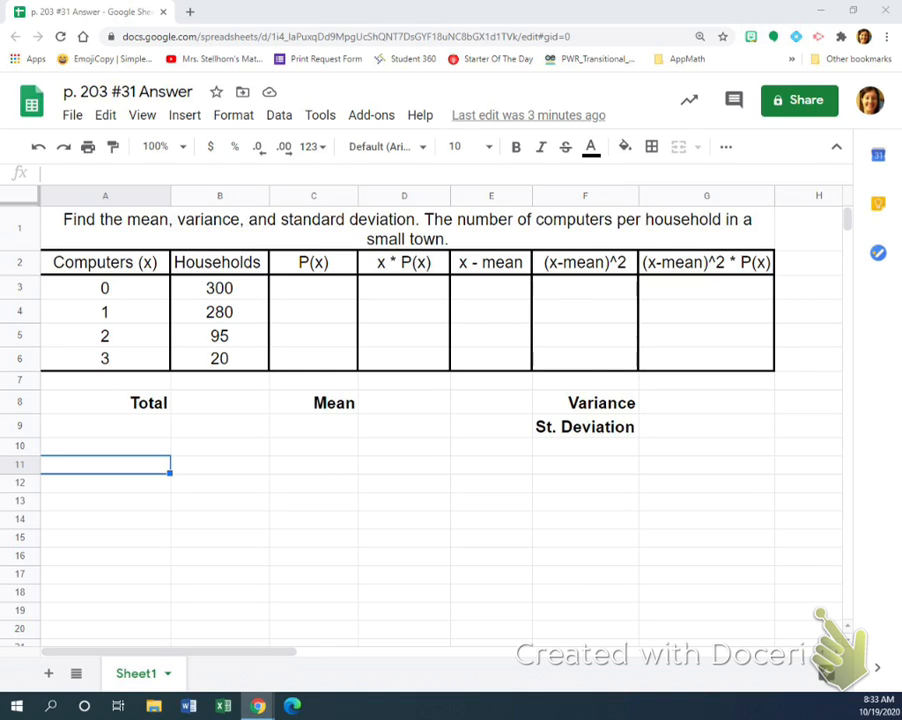
Step: Total the Households column in B8 with the formula =sum(B3:B6)
left_click(219, 402)
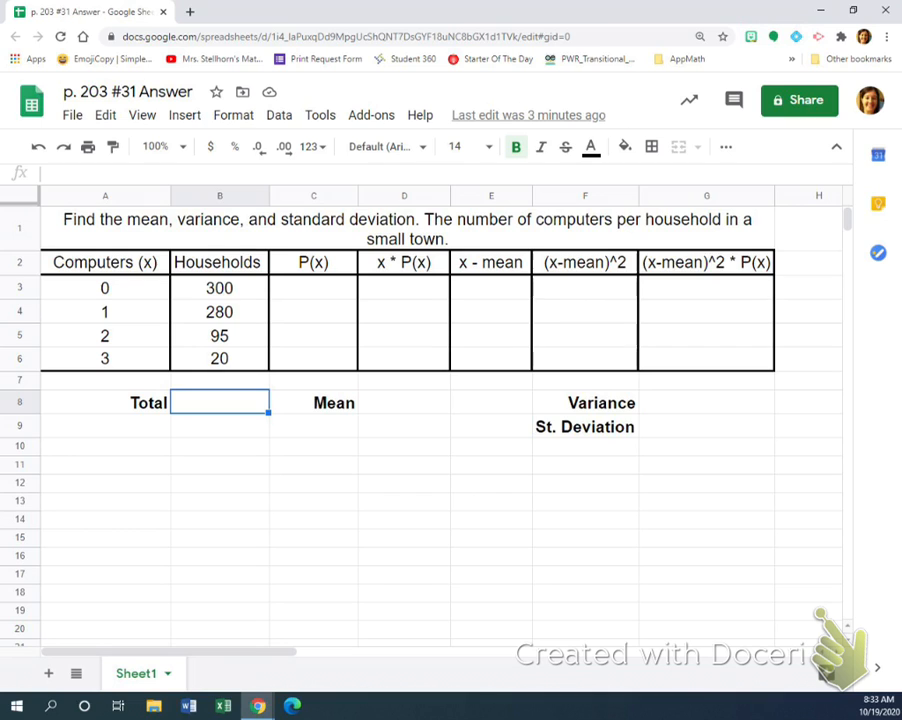
type("=")
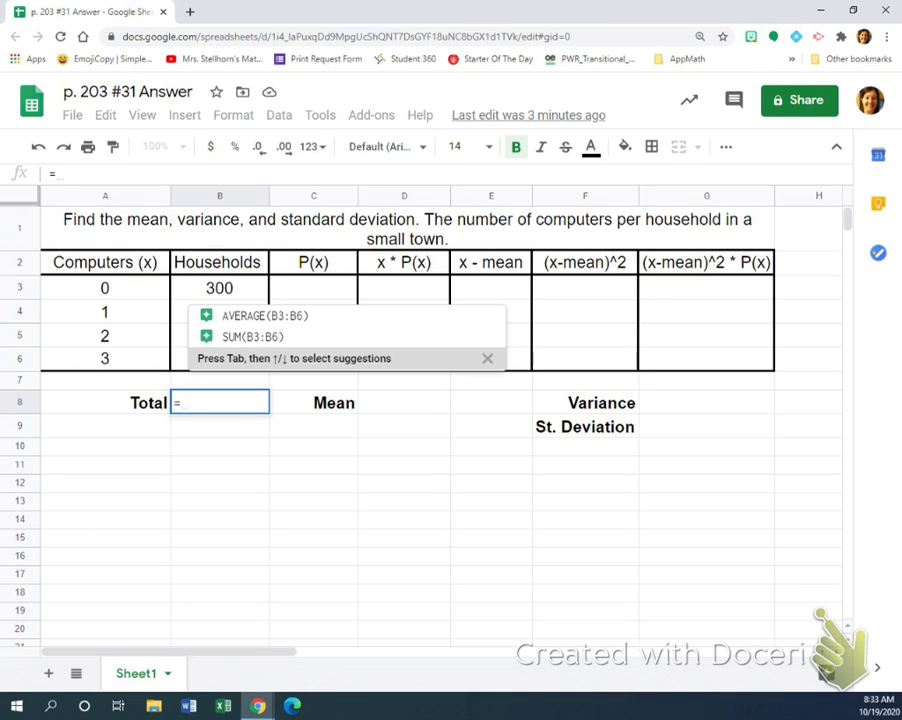
type("sum(")
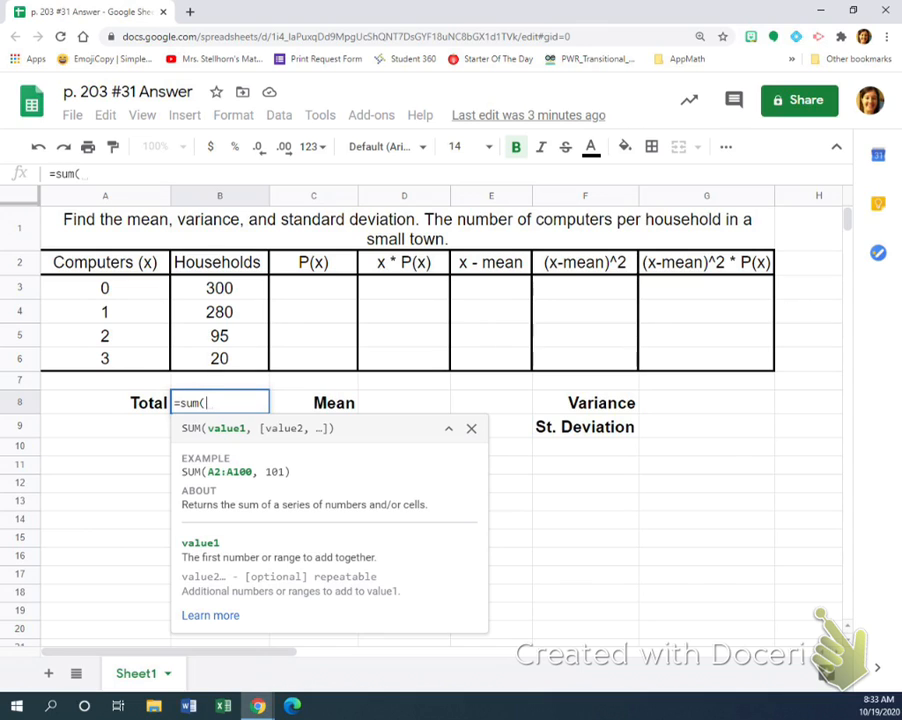
left_click_drag(219, 288, 219, 358)
type(")")
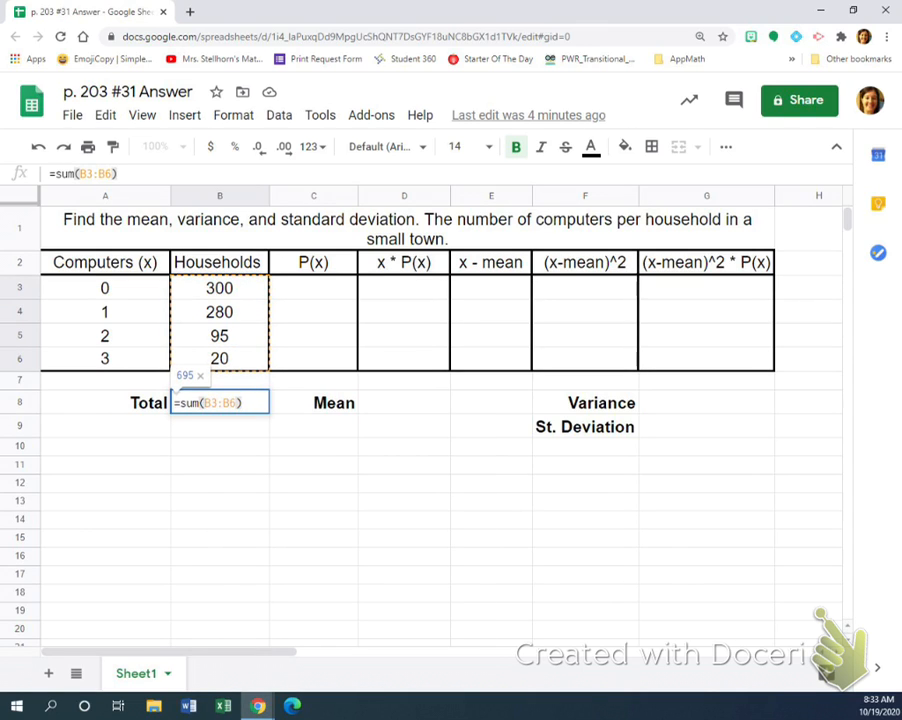
key("Return")
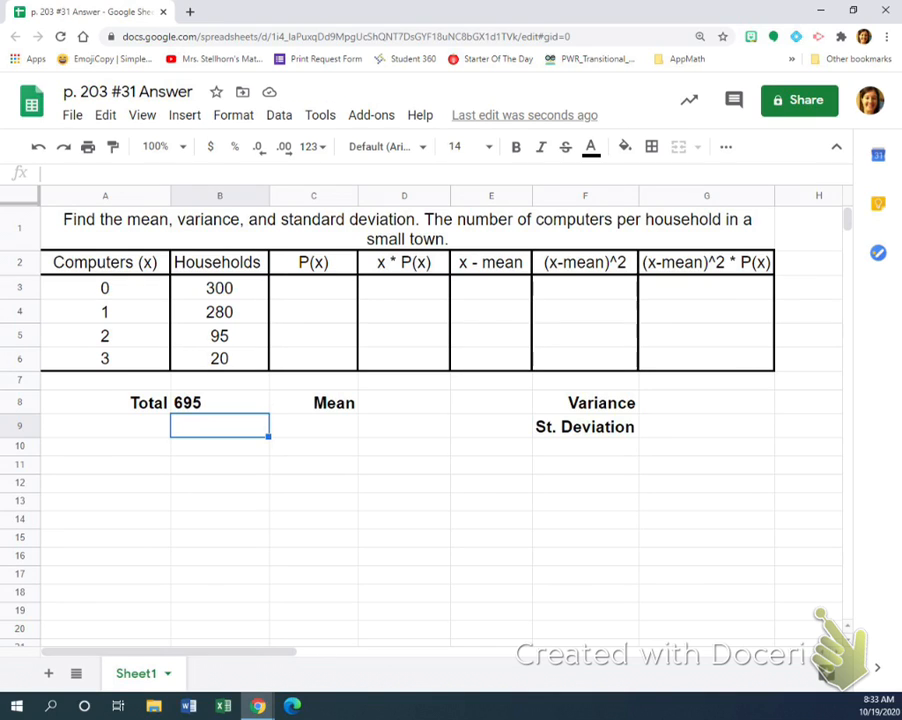
Step: Calculate the first P(x) value in C3 with =B3/$B$8, keeping the reference to the total absolute
left_click(313, 288)
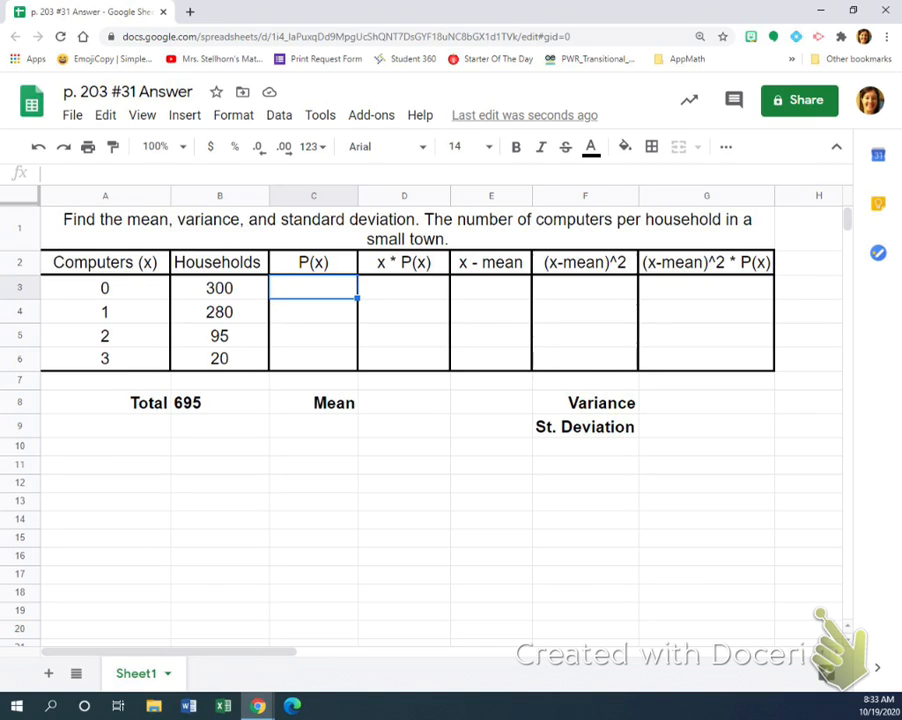
type("=")
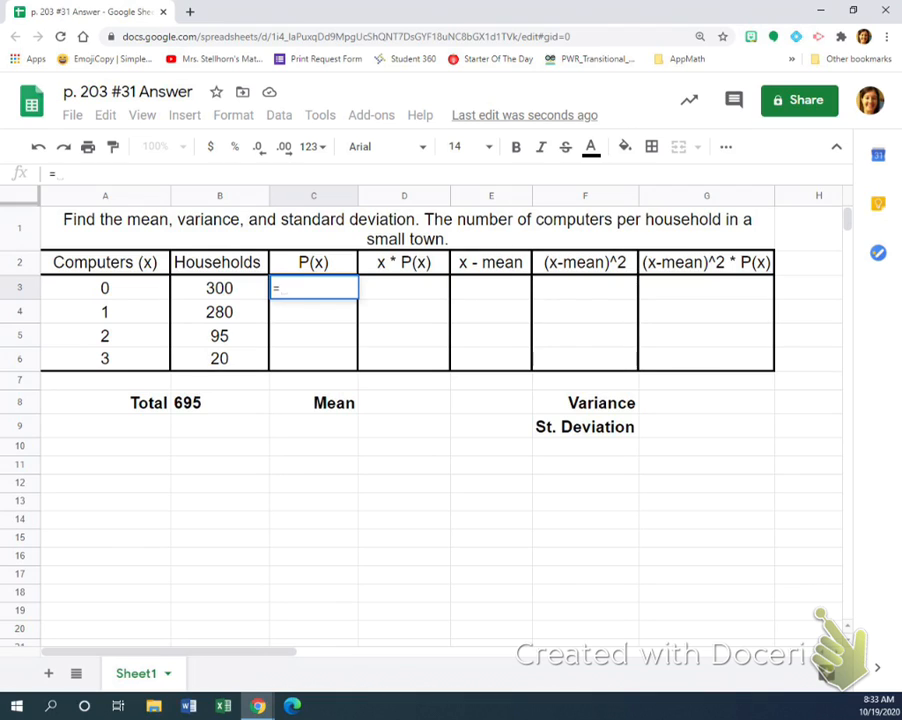
type("B3")
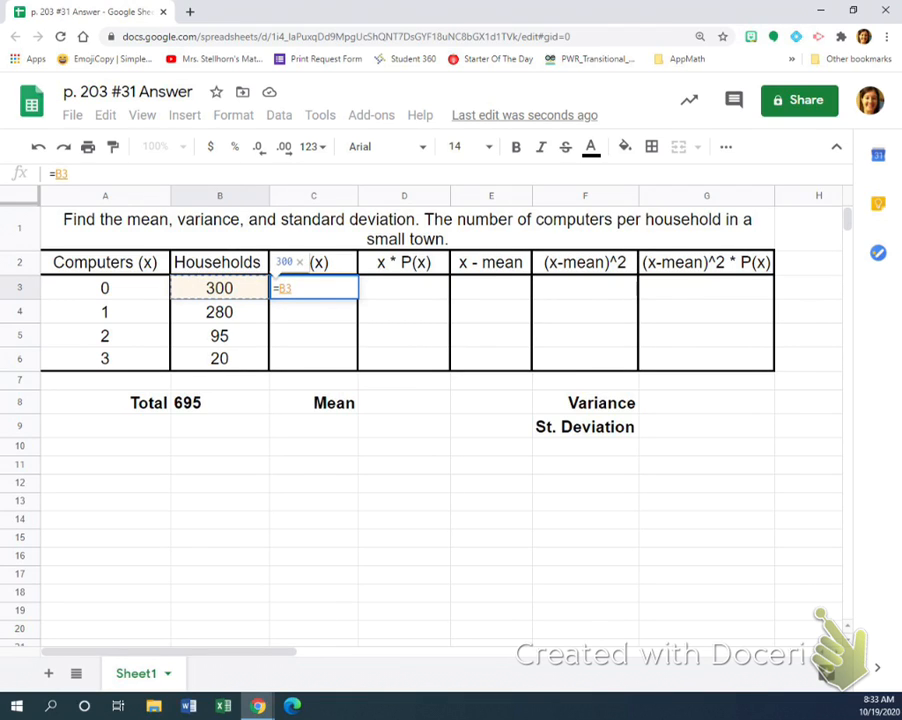
type("/B8")
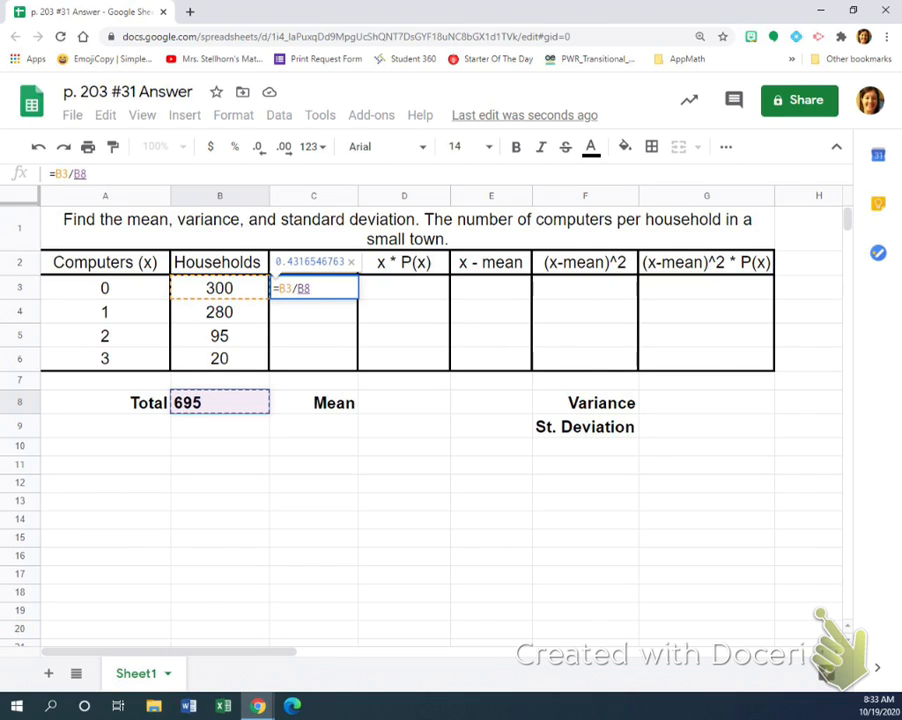
key("F4")
key("ctrl+equal")
key("ctrl+equal")
key("ctrl+equal")
key("ctrl+equal")
key("ctrl+equal")
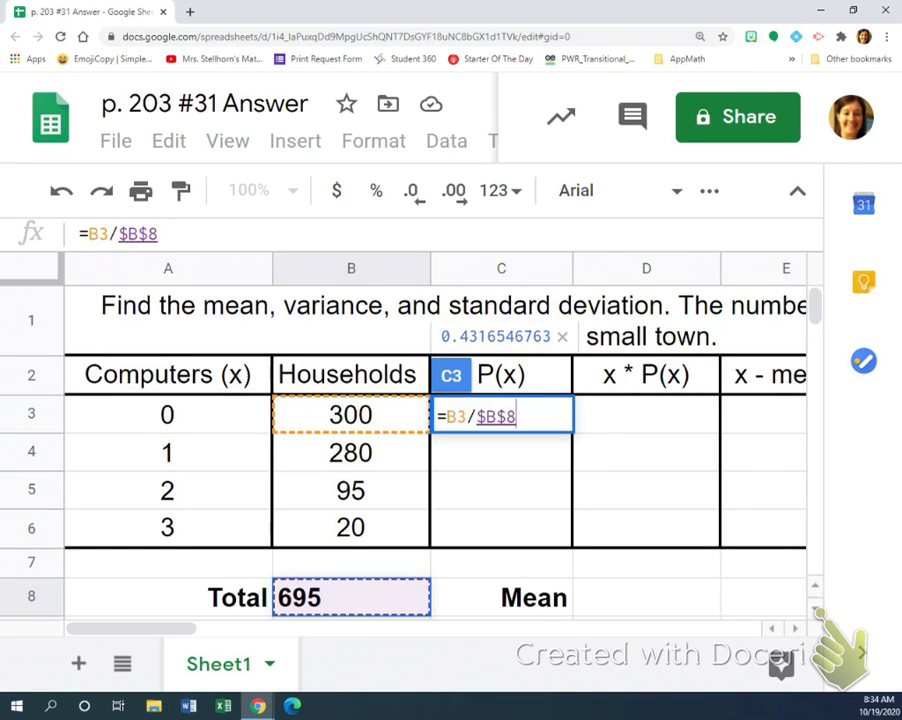
key("ctrl+minus")
key("ctrl+minus")
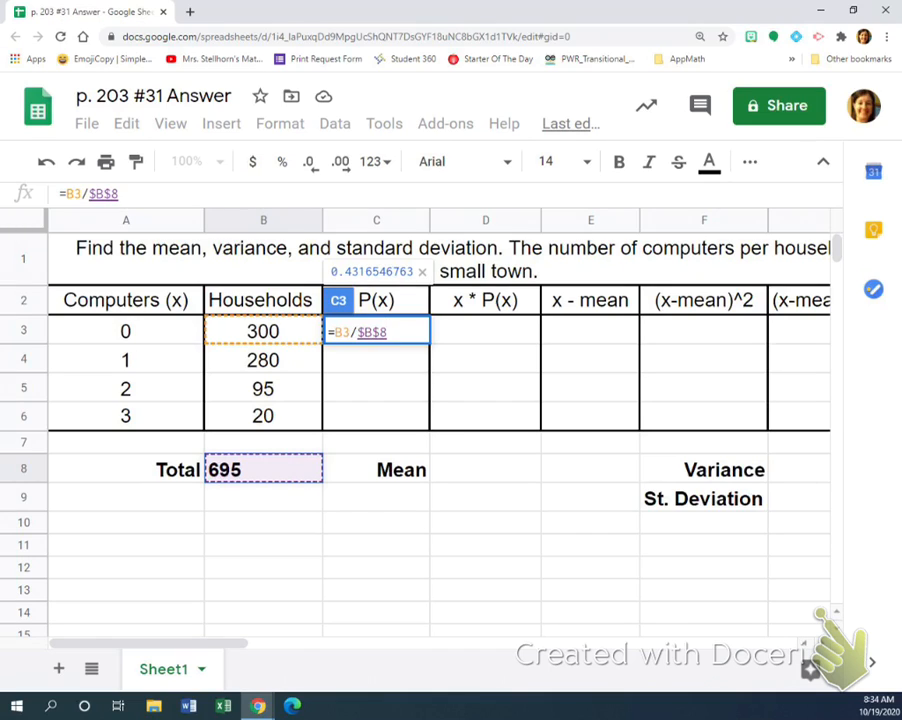
key("Return")
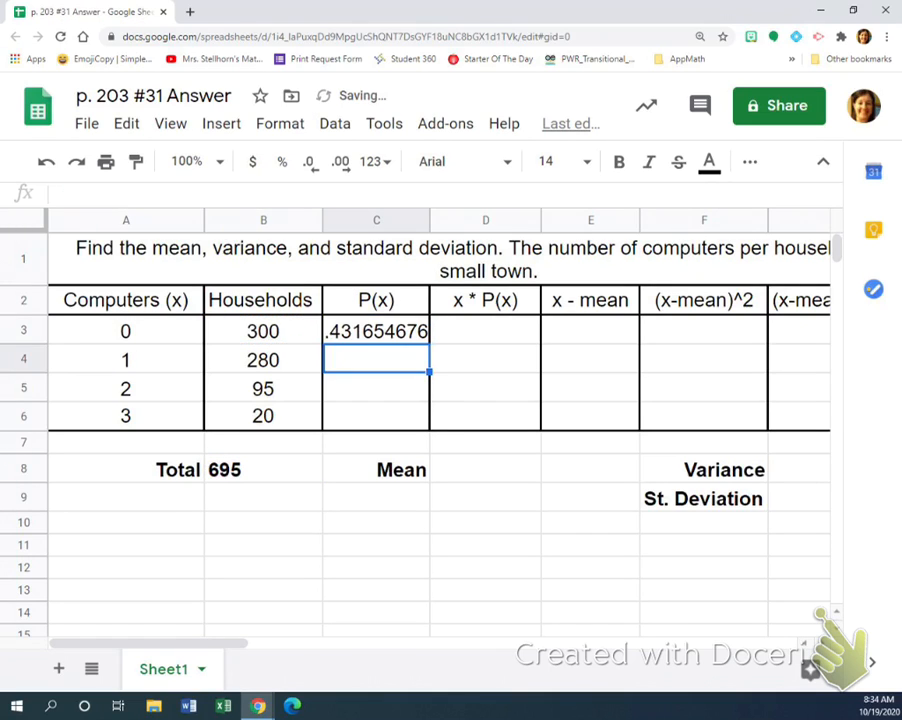
Step: Fill the P(x) formula from C3 down through C6
left_click(376, 331)
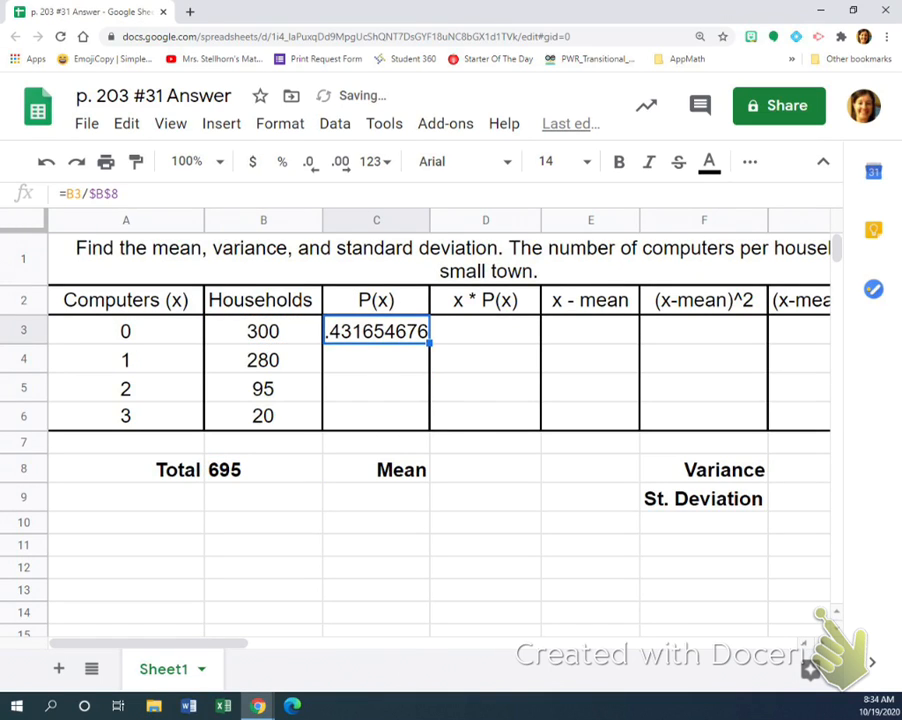
left_click_drag(429, 343, 425, 418)
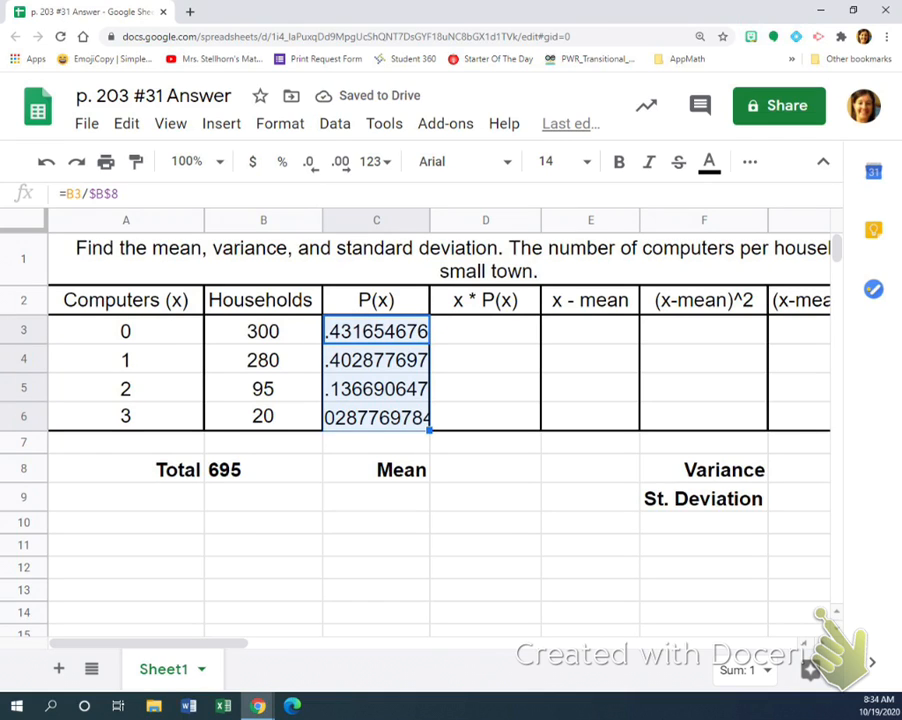
left_click(376, 442)
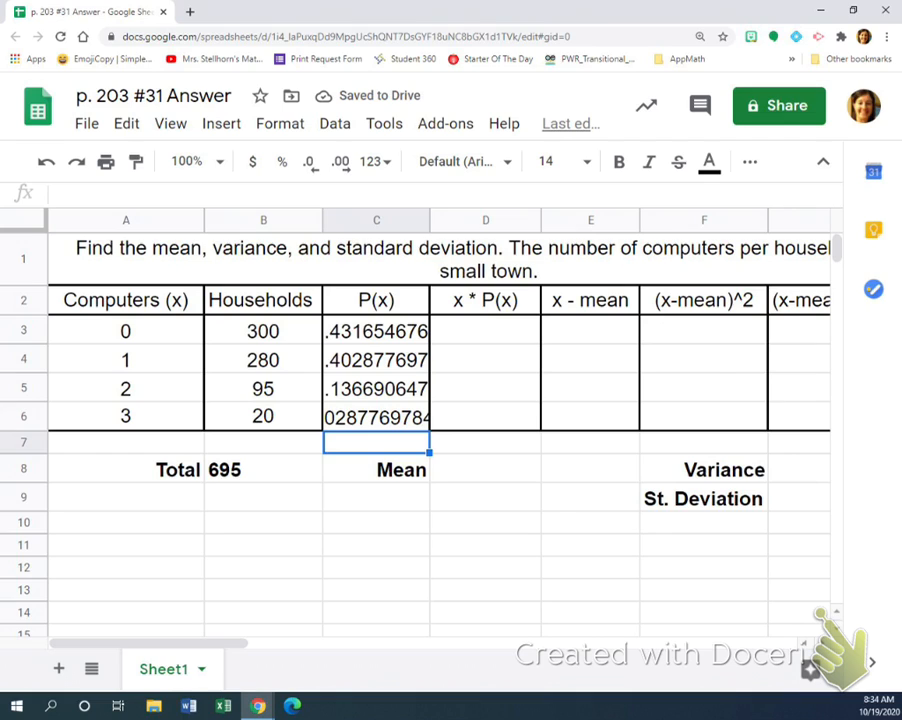
Step: Widen column C so the P(x) decimals fit inside their cells
left_click(485, 331)
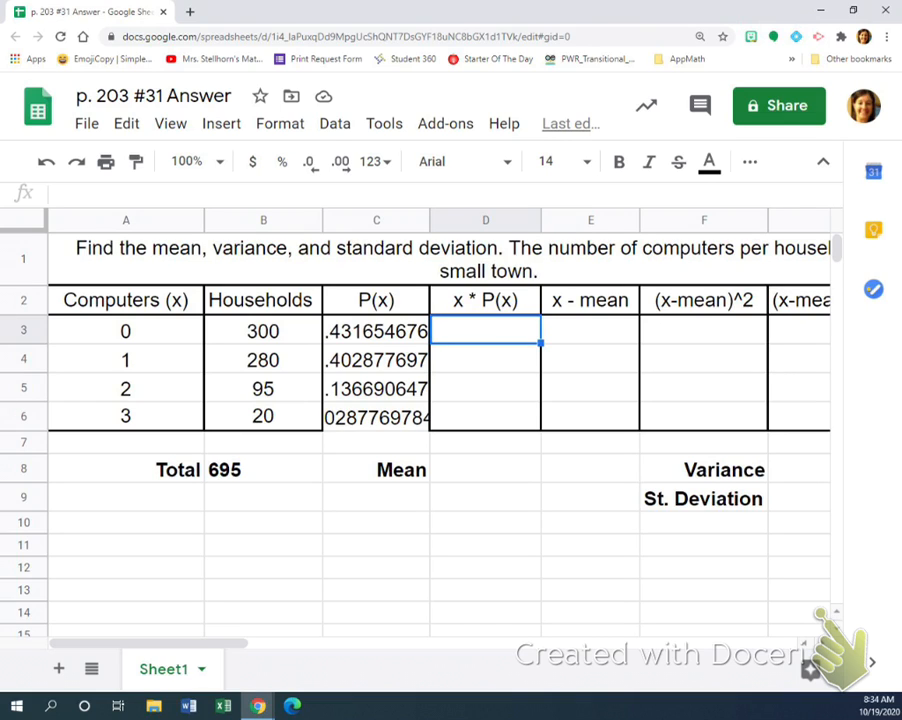
left_click(376, 417)
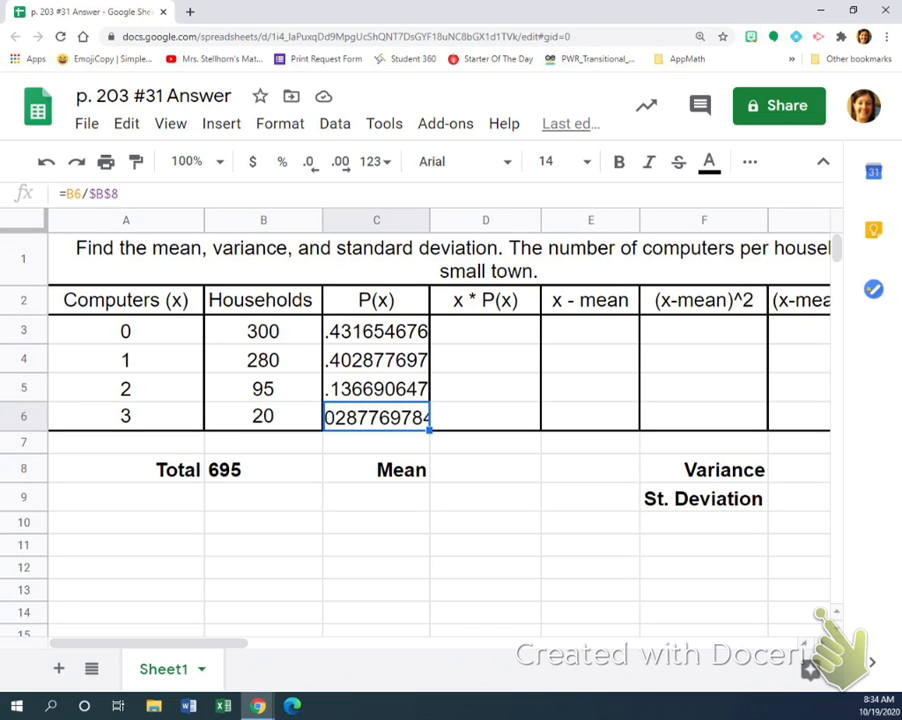
left_click_drag(430, 220, 470, 220)
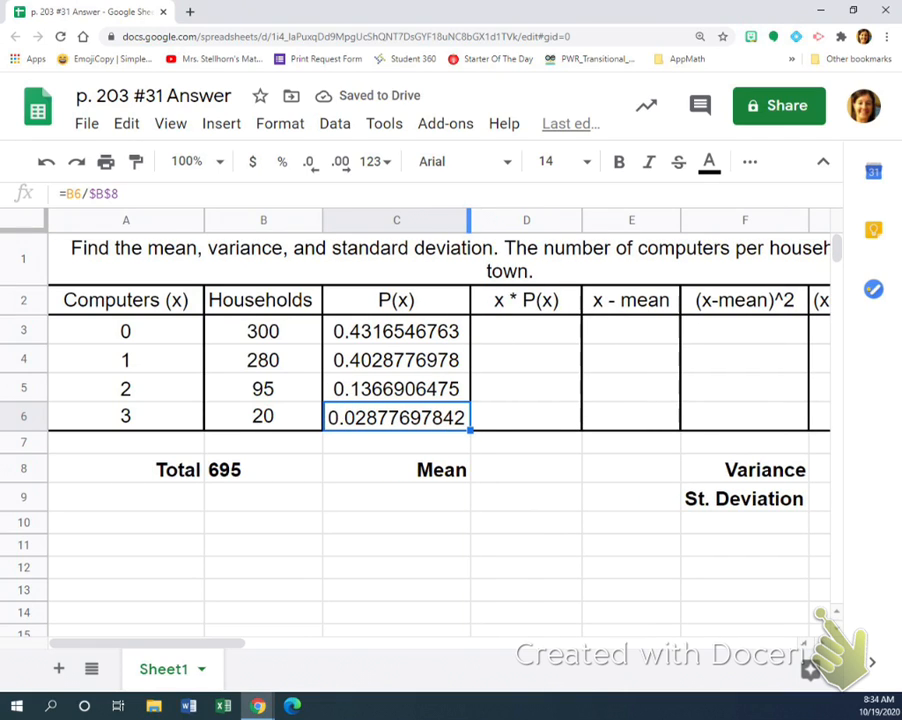
left_click_drag(470, 220, 469, 220)
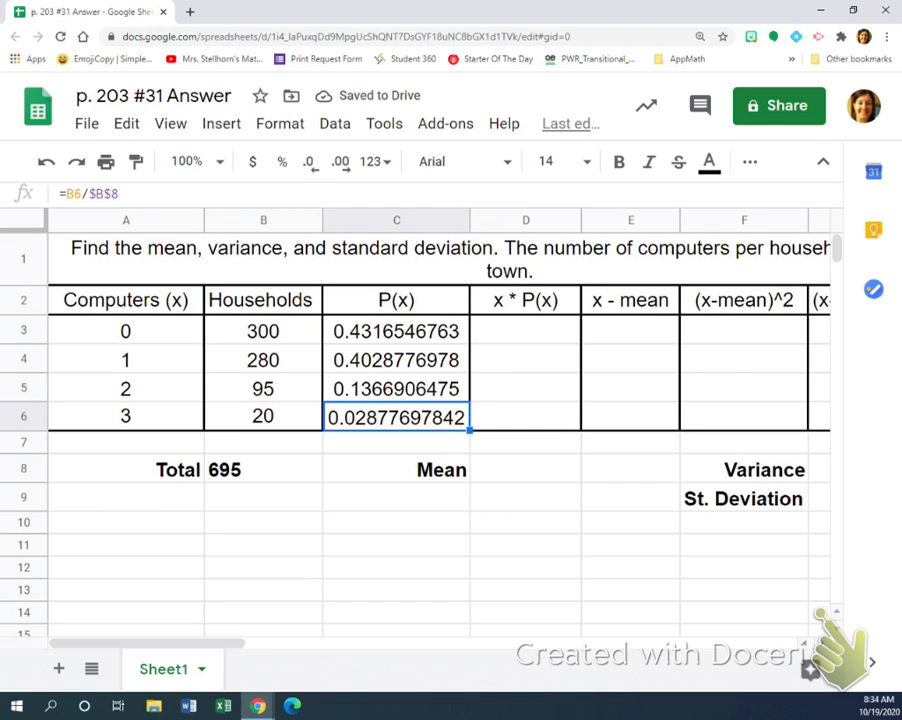
Step: Enter =A3*C3 in D3 for x * P(x) and fill the formula down through D6
left_click(525, 330)
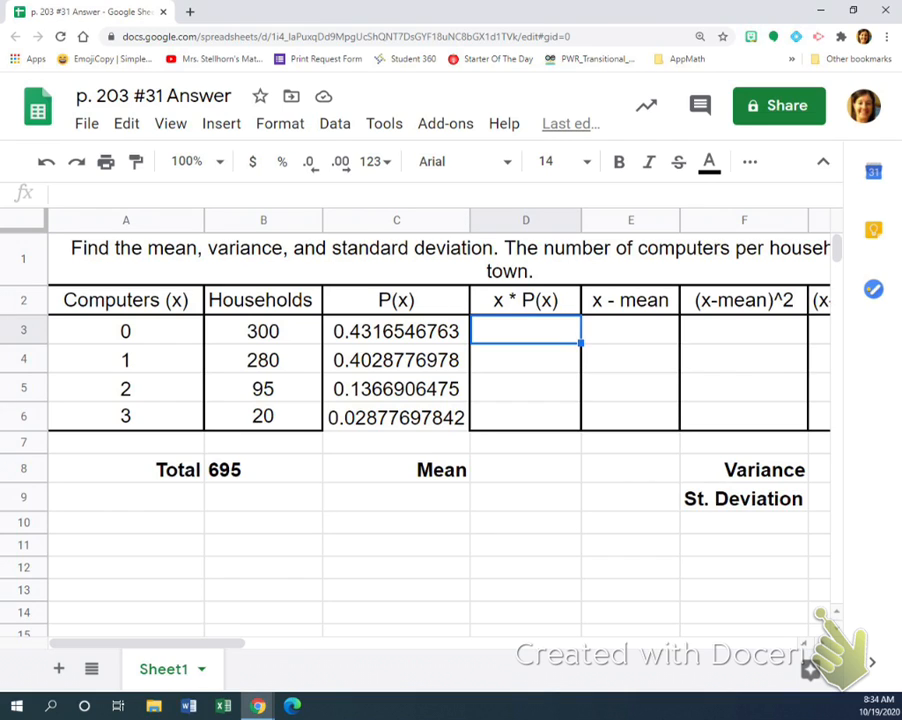
type("=")
left_click(126, 331)
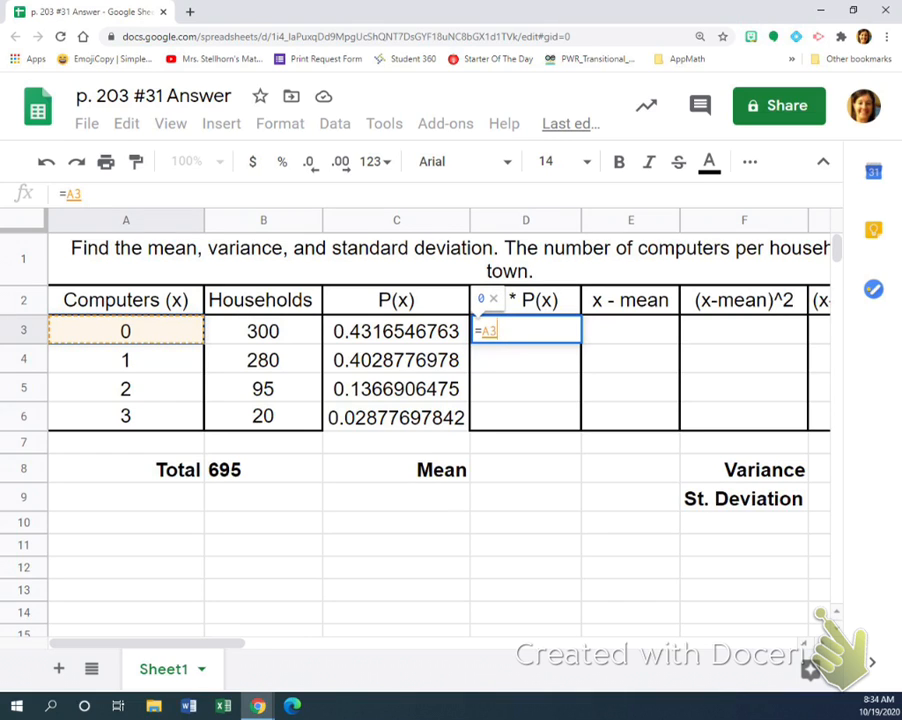
type("*")
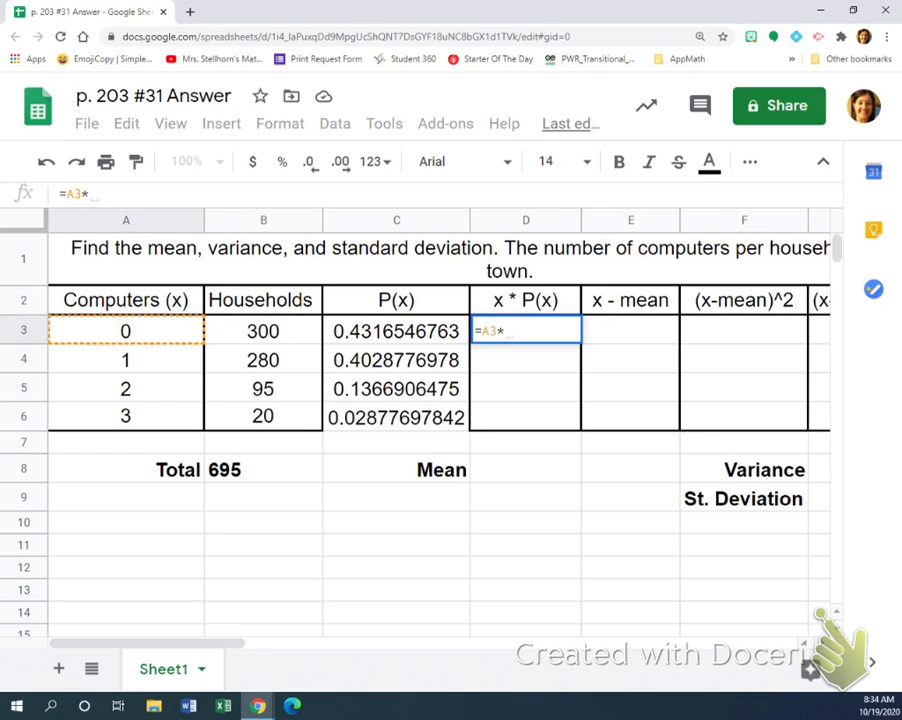
left_click(396, 331)
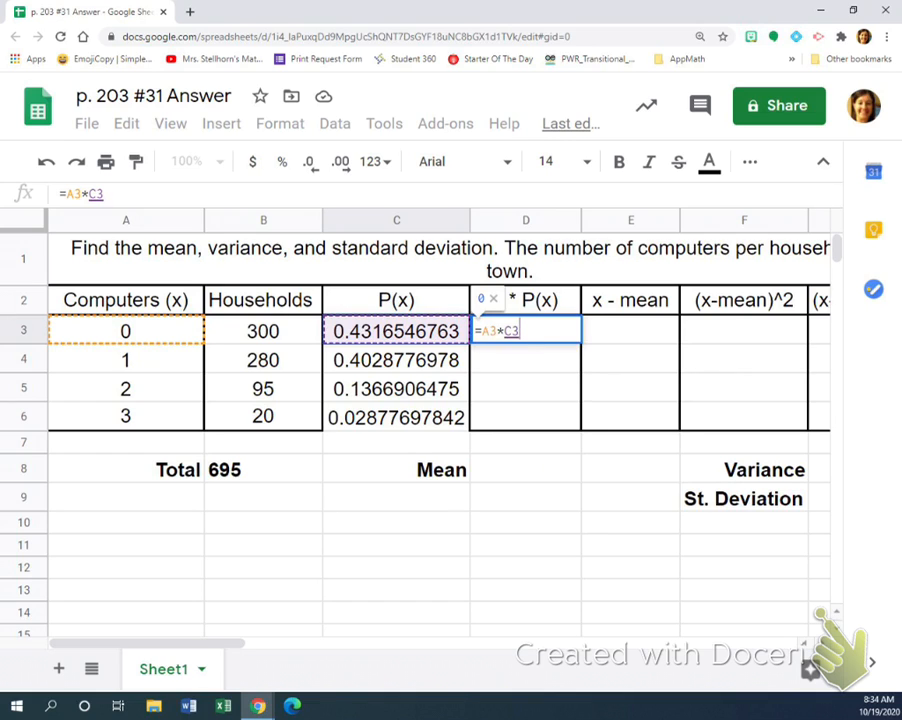
key("Return")
left_click(525, 331)
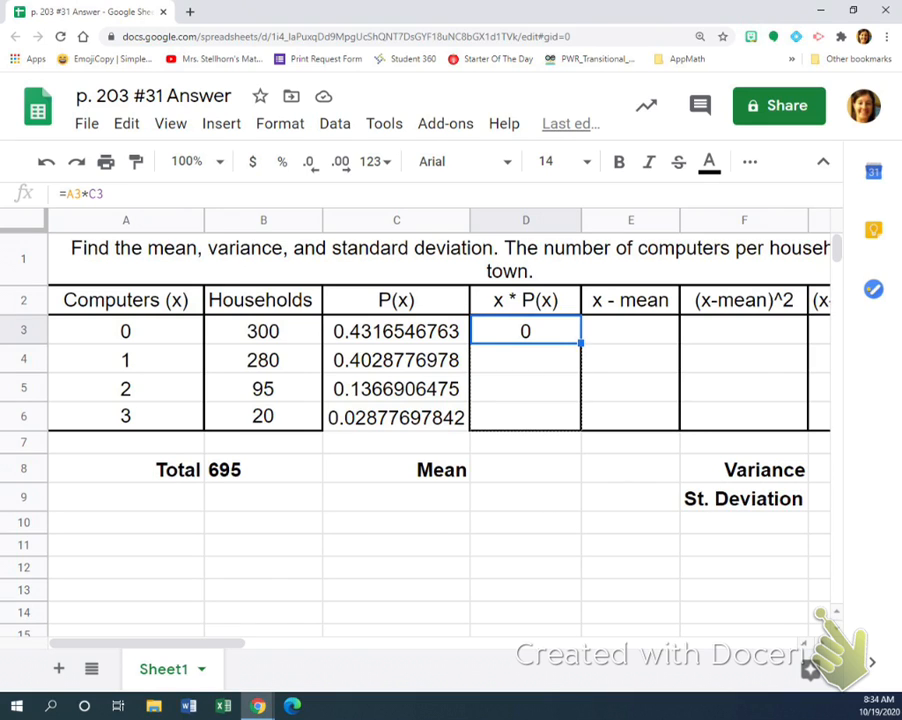
double_click(581, 343)
Step: Fit column D to its contents and calculate the mean in D8 with =sum(D3:D6)
left_click(525, 469)
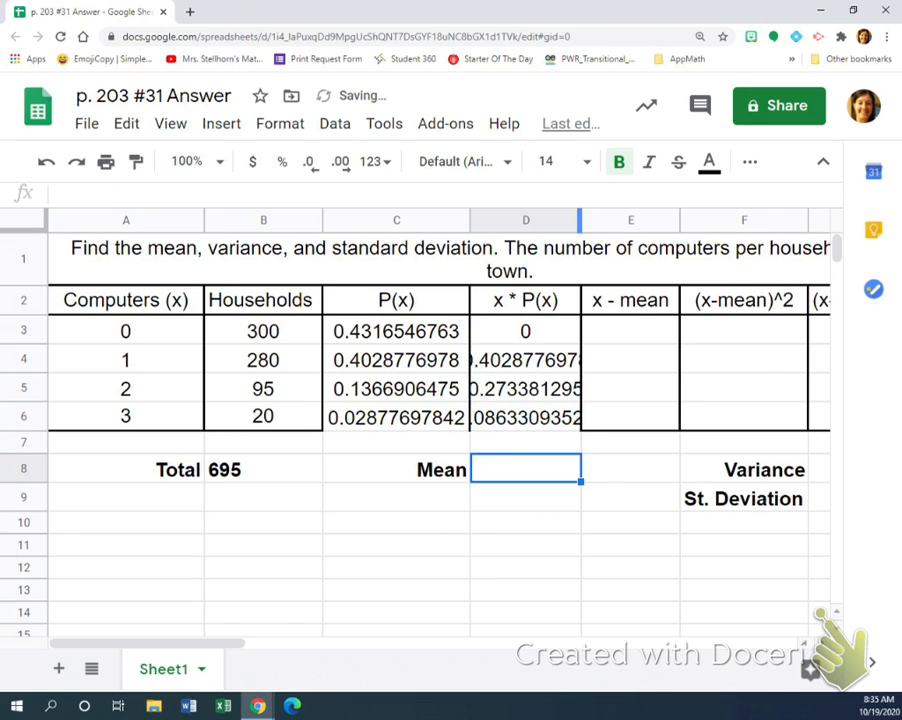
double_click(580, 219)
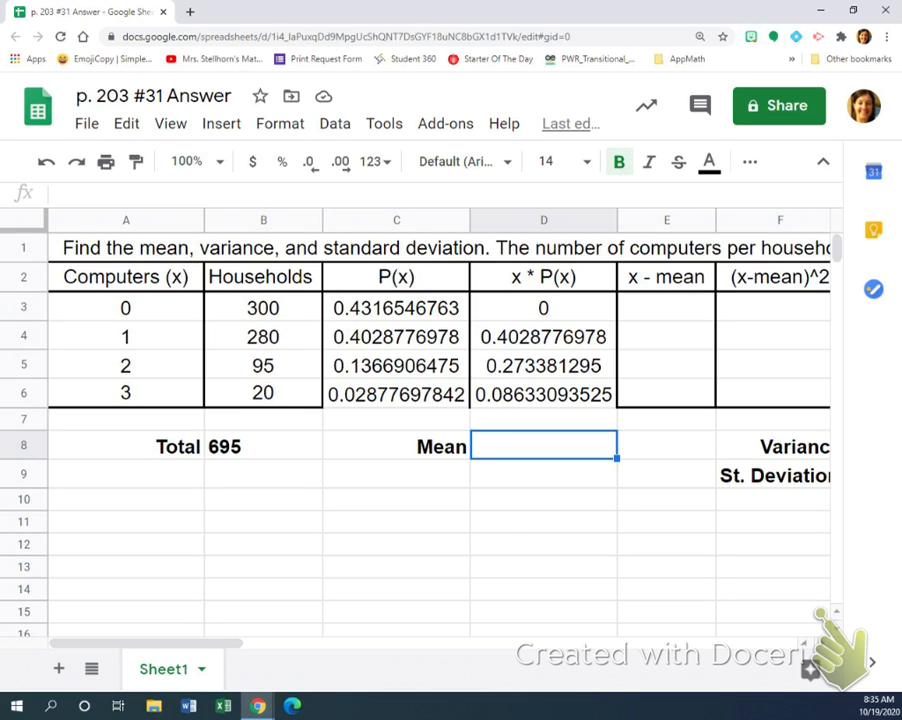
type("=SUM")
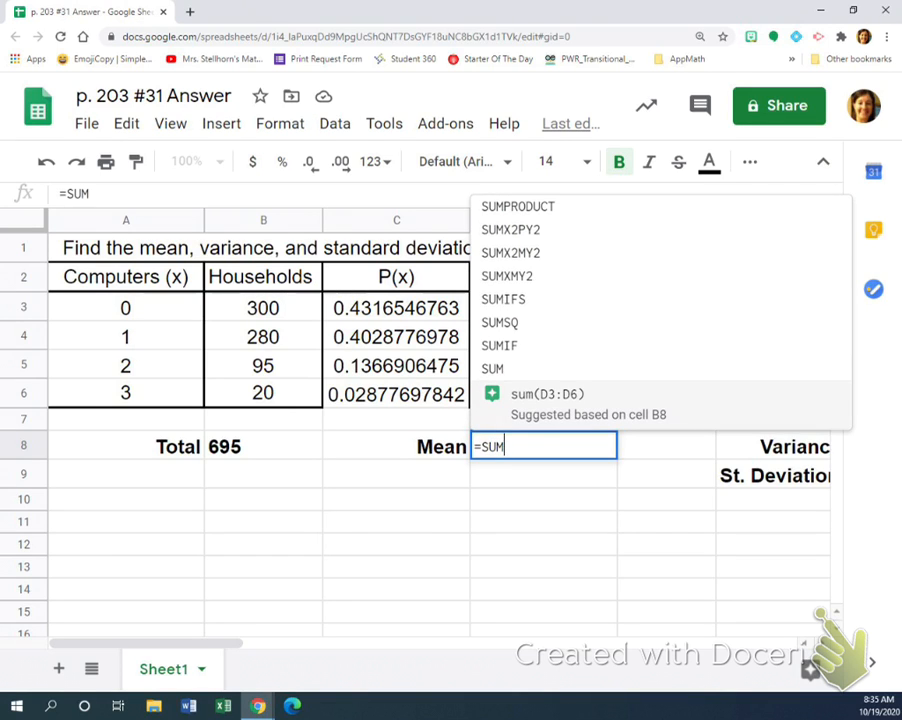
key("Tab")
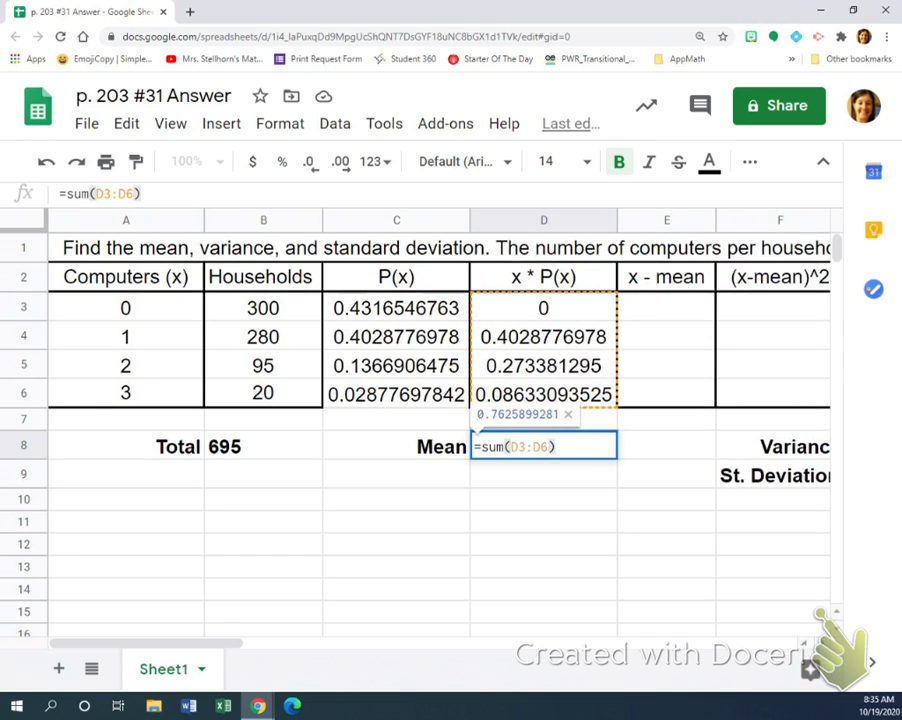
key("Return")
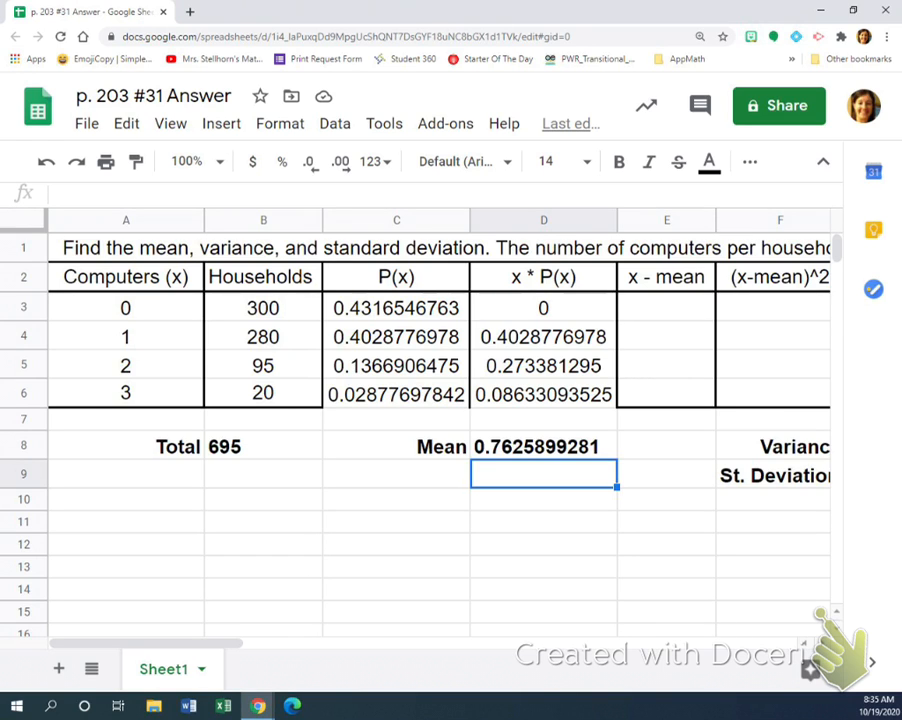
Step: Enter =A3-$D$8 in E3 for x - mean, keeping the mean cell as an absolute reference
key("ctrl+minus")
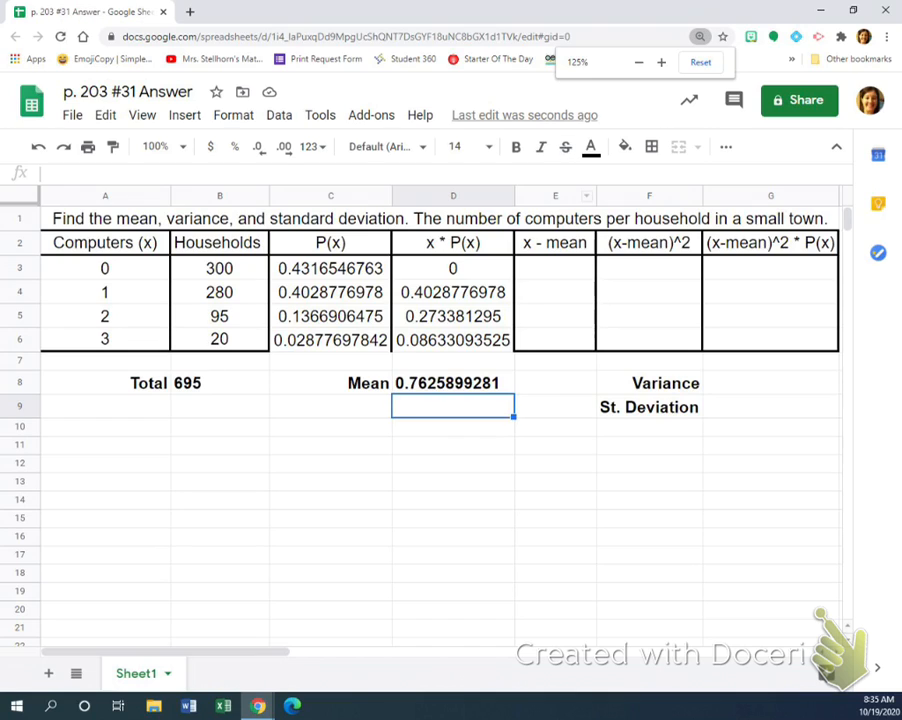
left_click(555, 267)
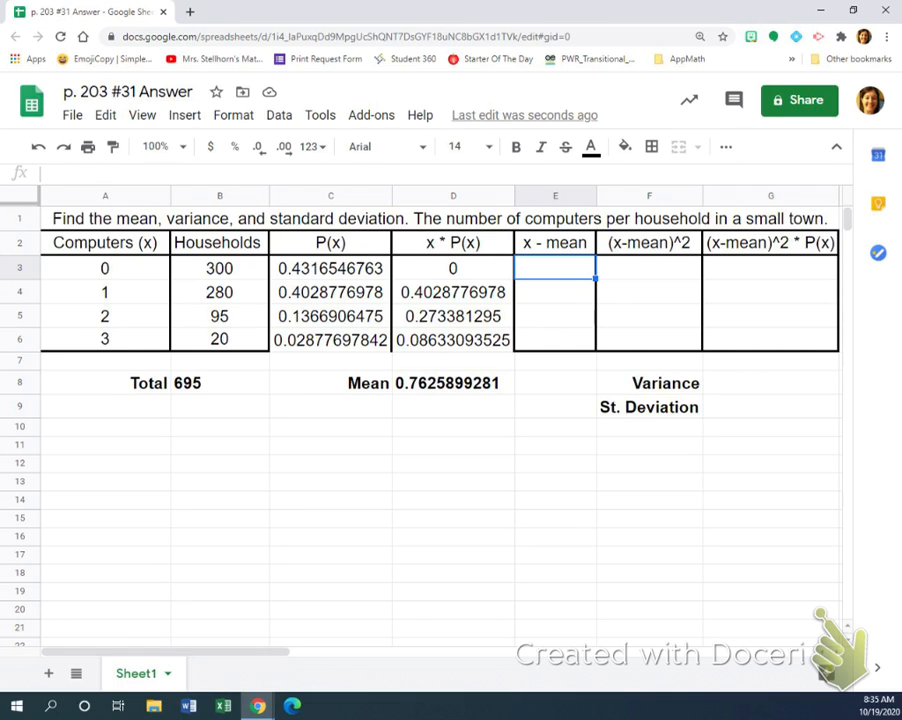
type("=")
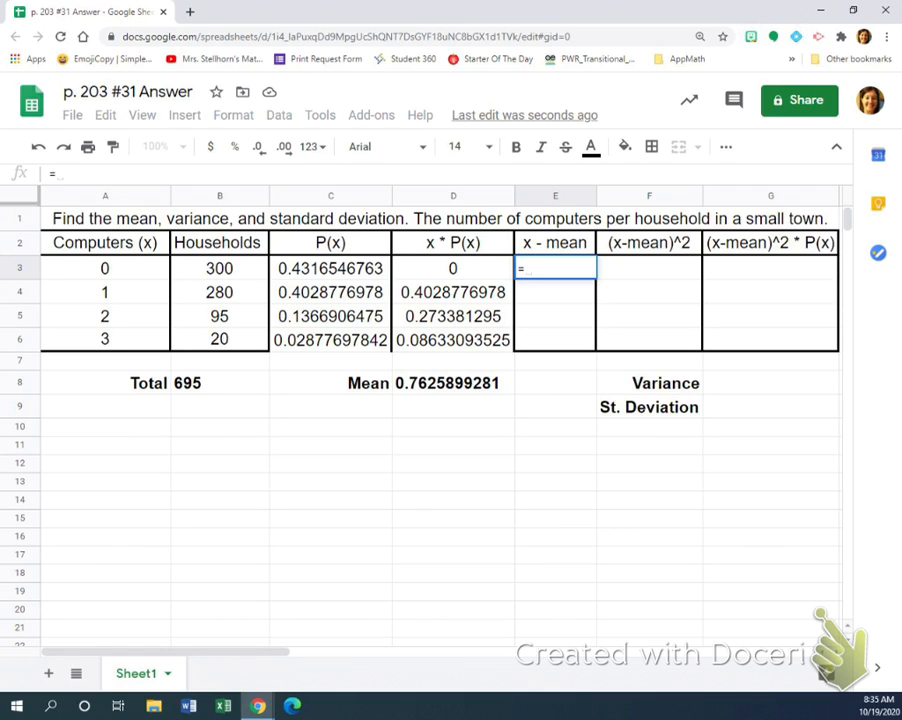
type("A3")
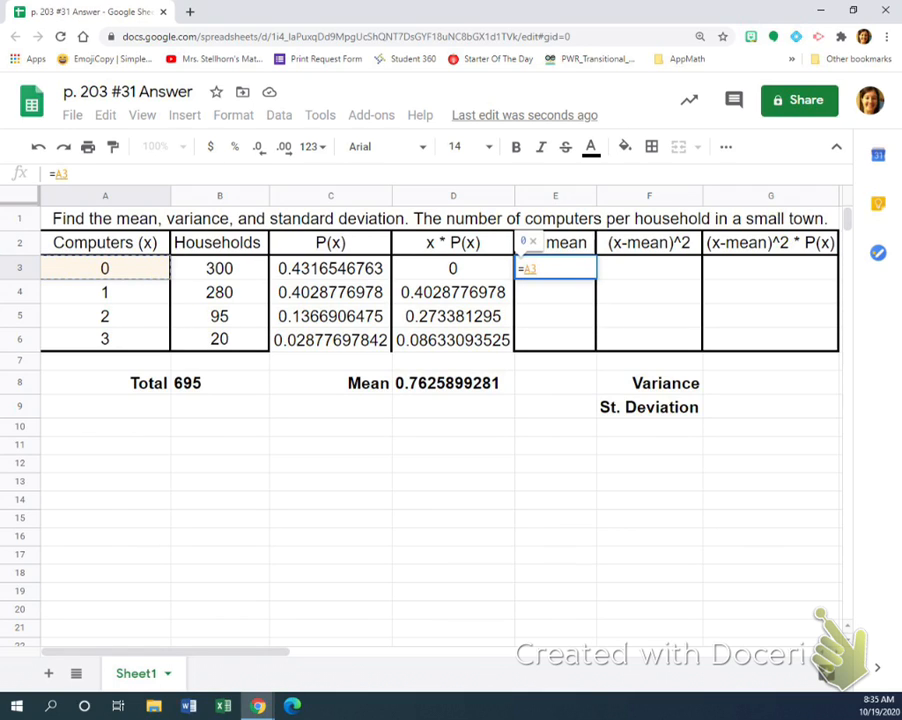
type("=")
key("BackSpace")
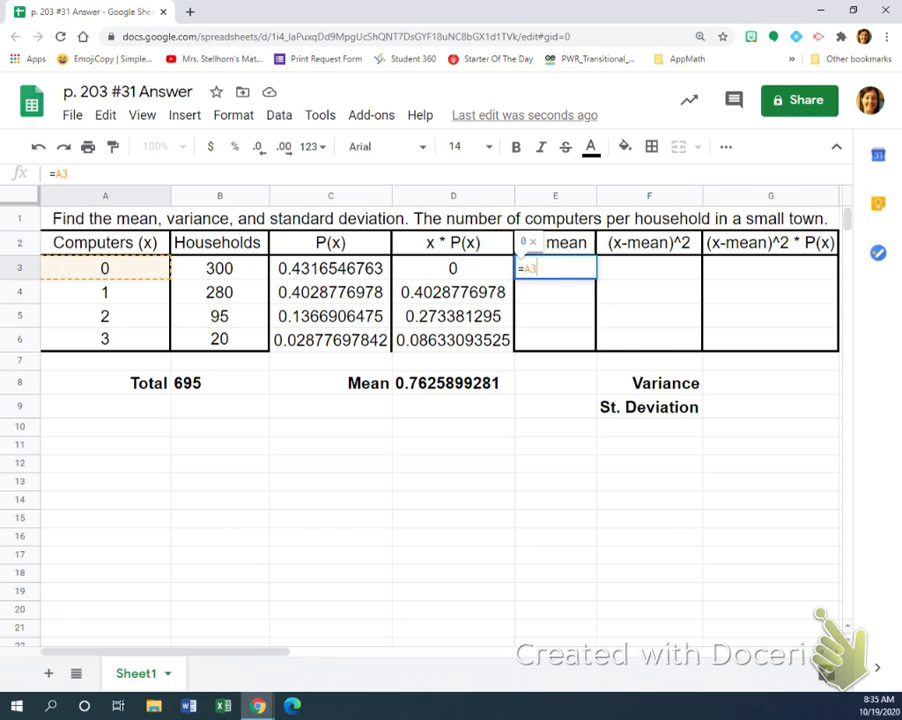
type("-")
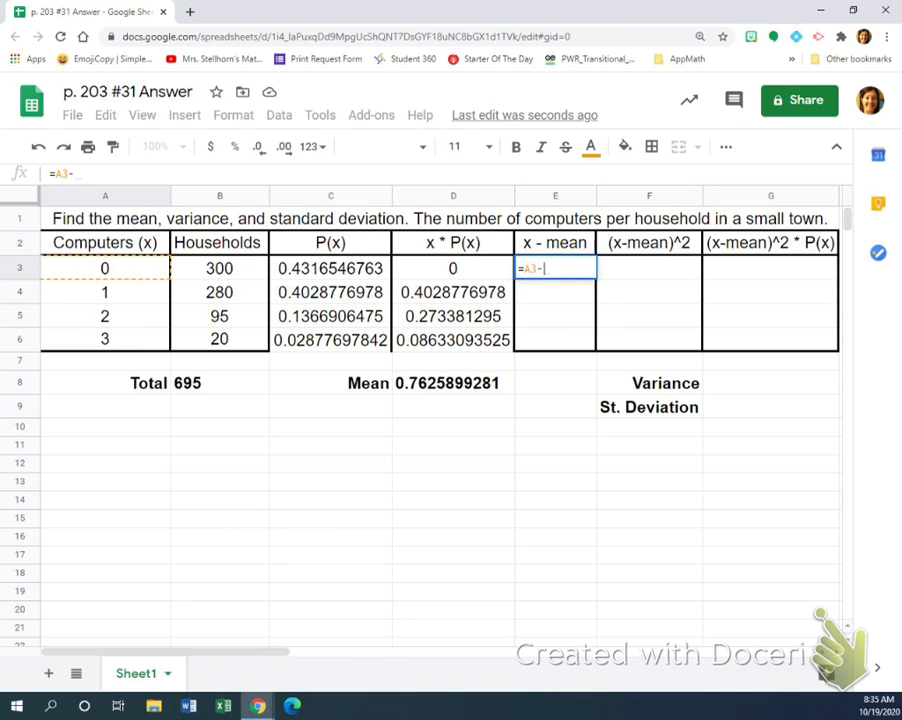
type("D8")
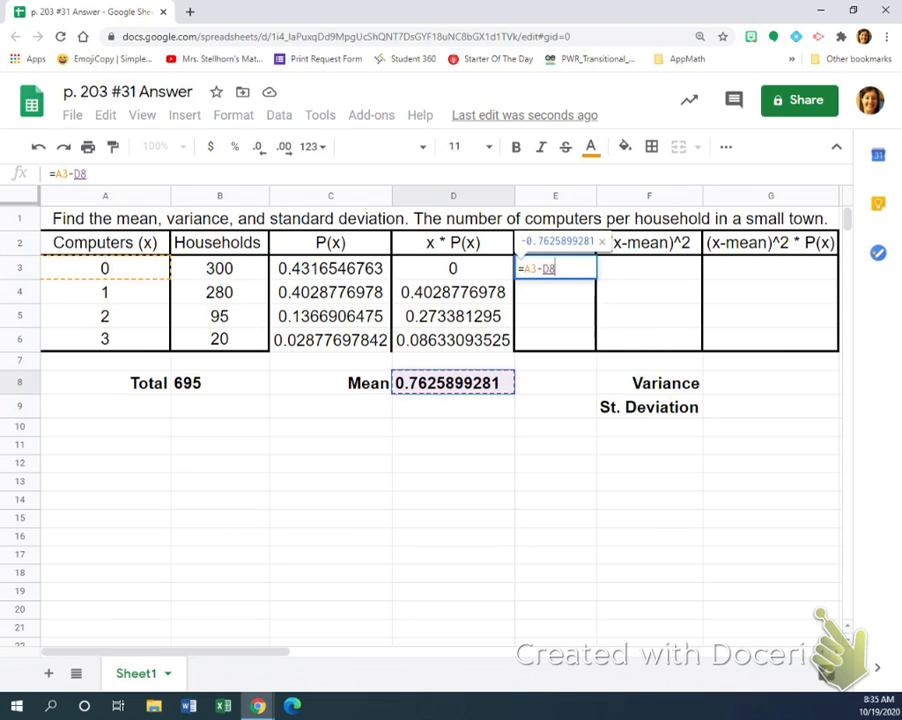
key("F4")
key("Return")
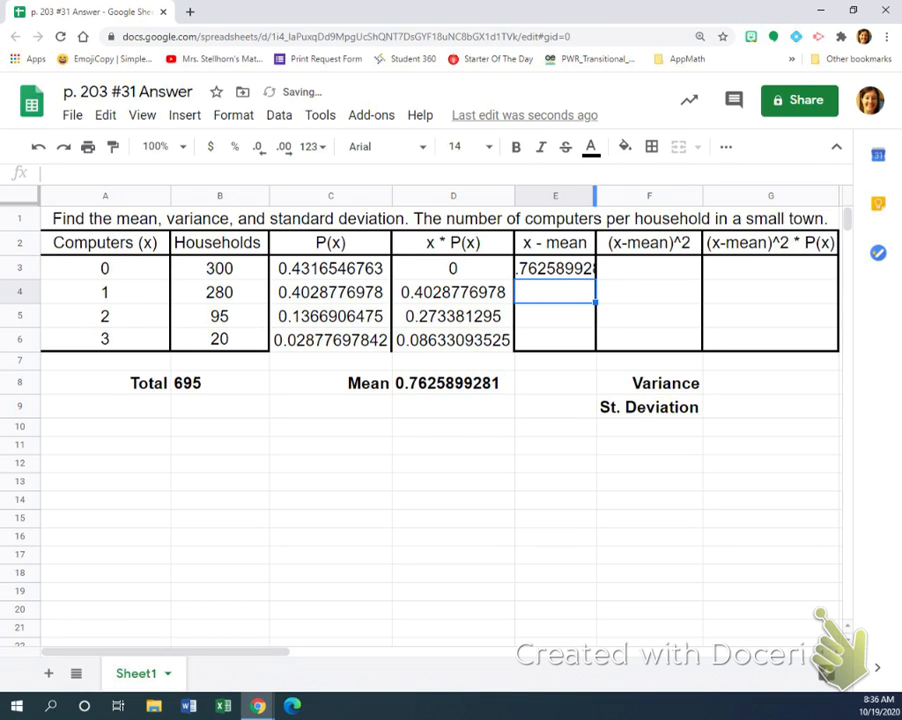
Step: Fit column E to its contents and fill the x - mean formula from E3 down through E6
double_click(596, 195)
left_click(574, 268)
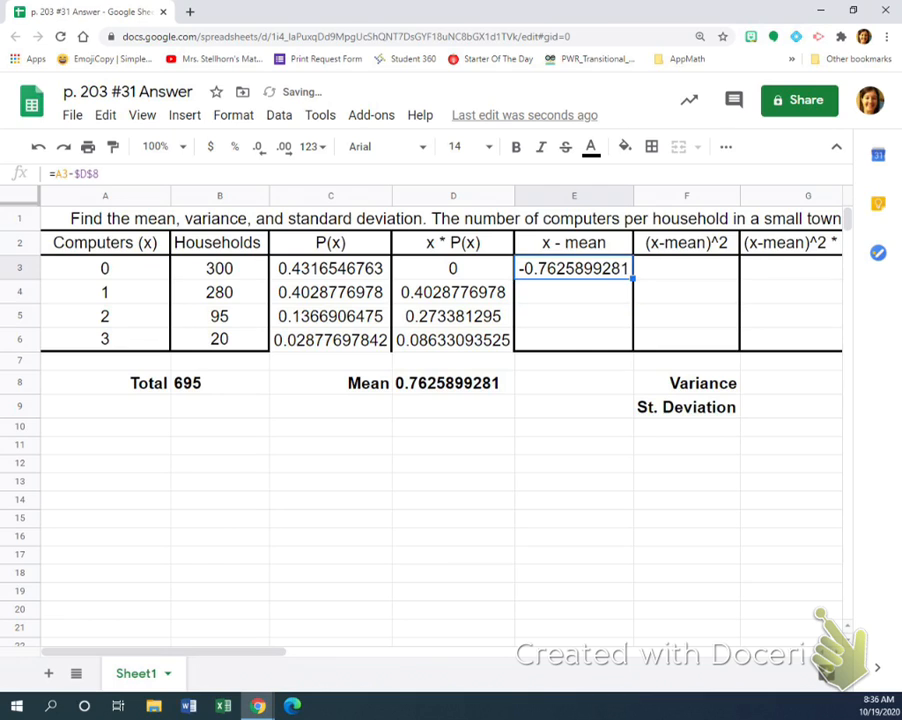
double_click(632, 279)
left_click(574, 427)
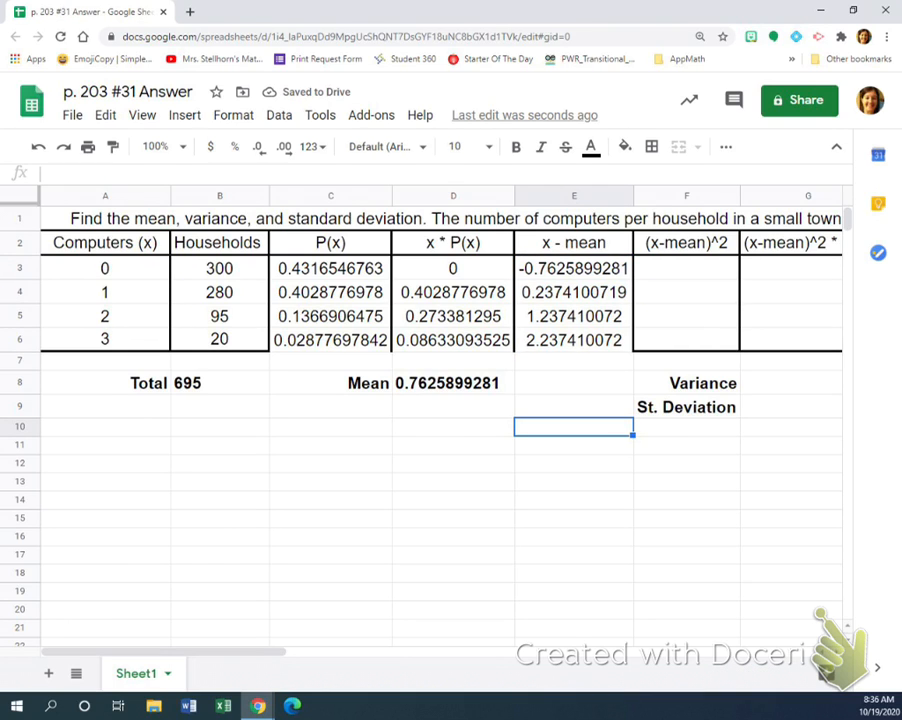
Step: Enter =E3^2 in F3 to square the first deviation from the mean
left_click(686, 268)
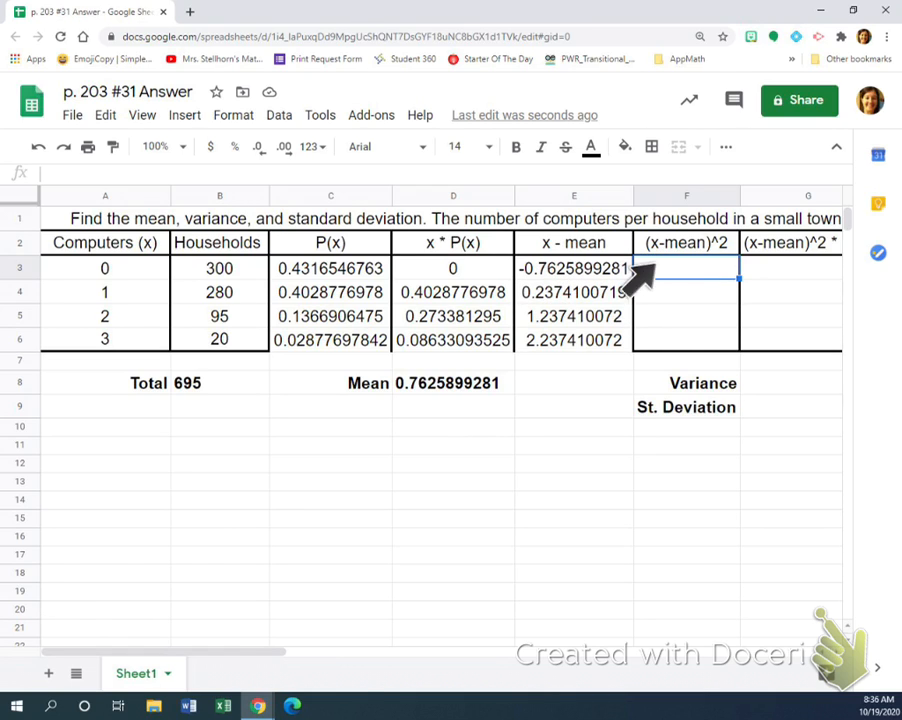
type("=")
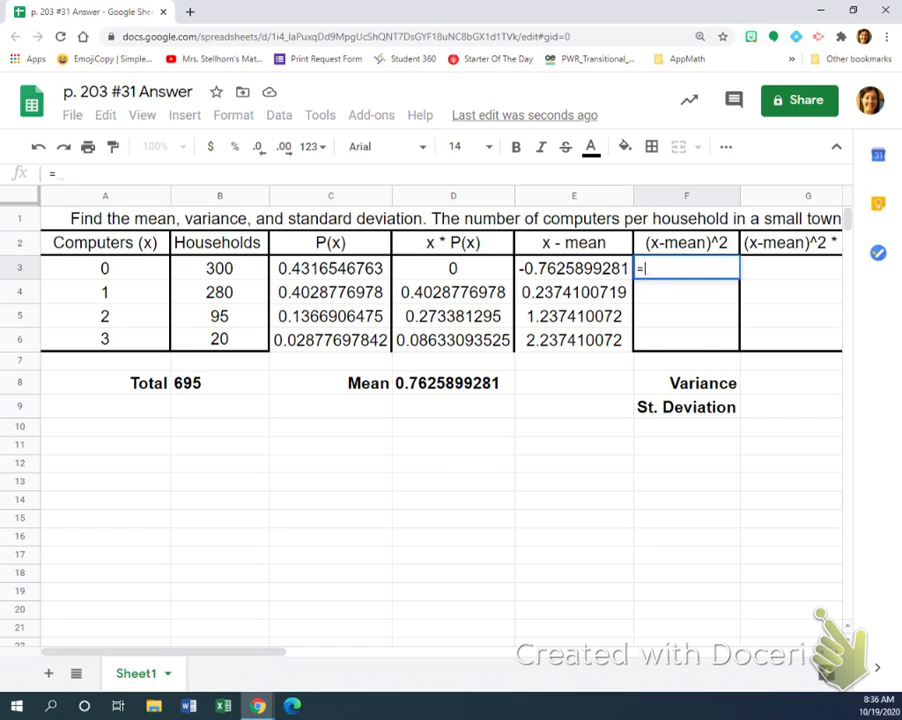
left_click(574, 268)
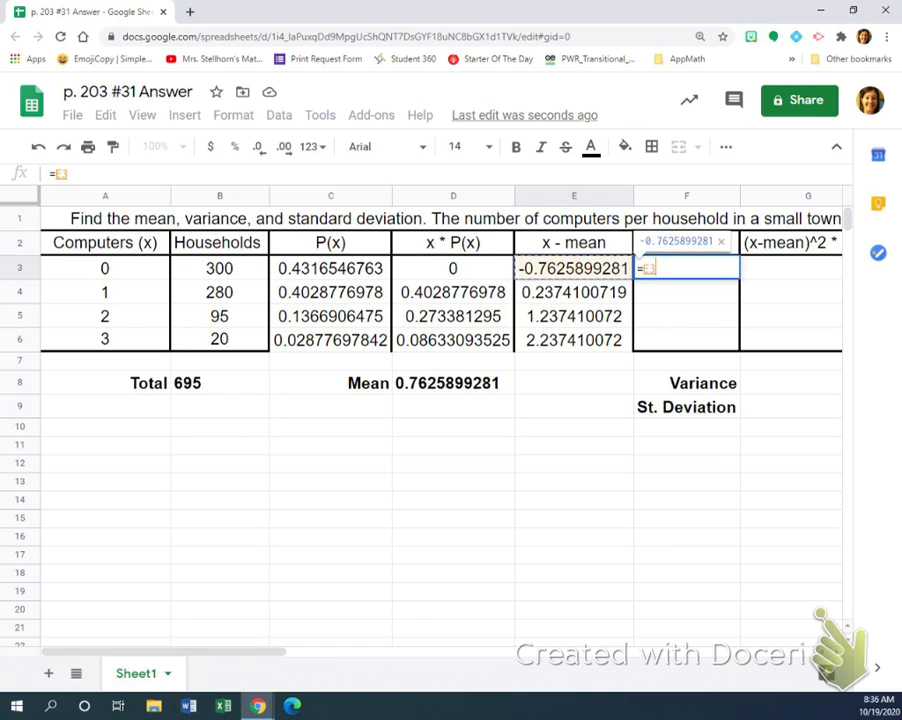
type("^")
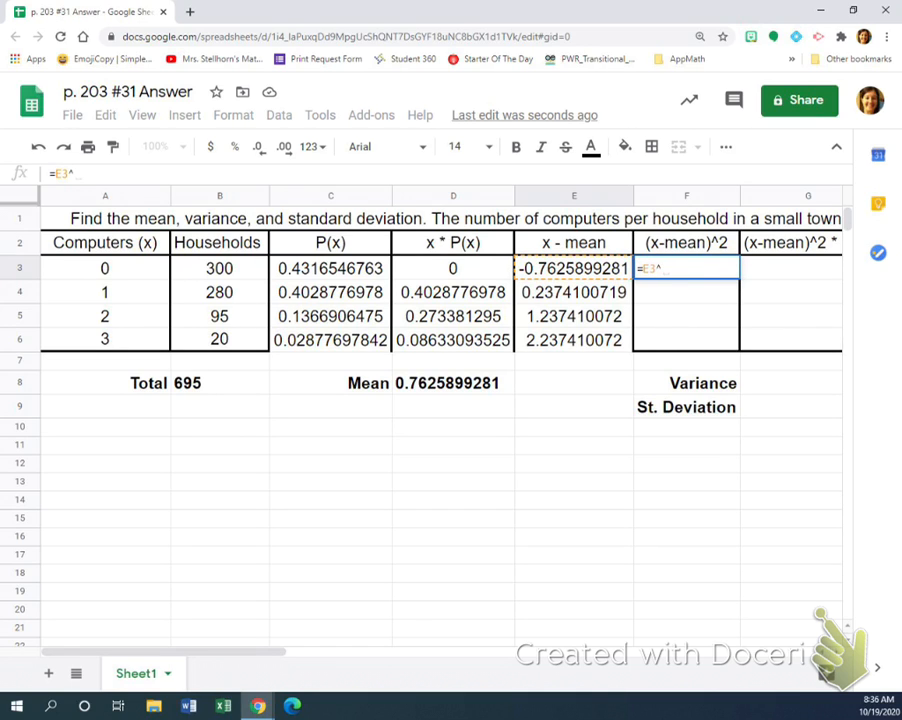
type("2")
key("Return")
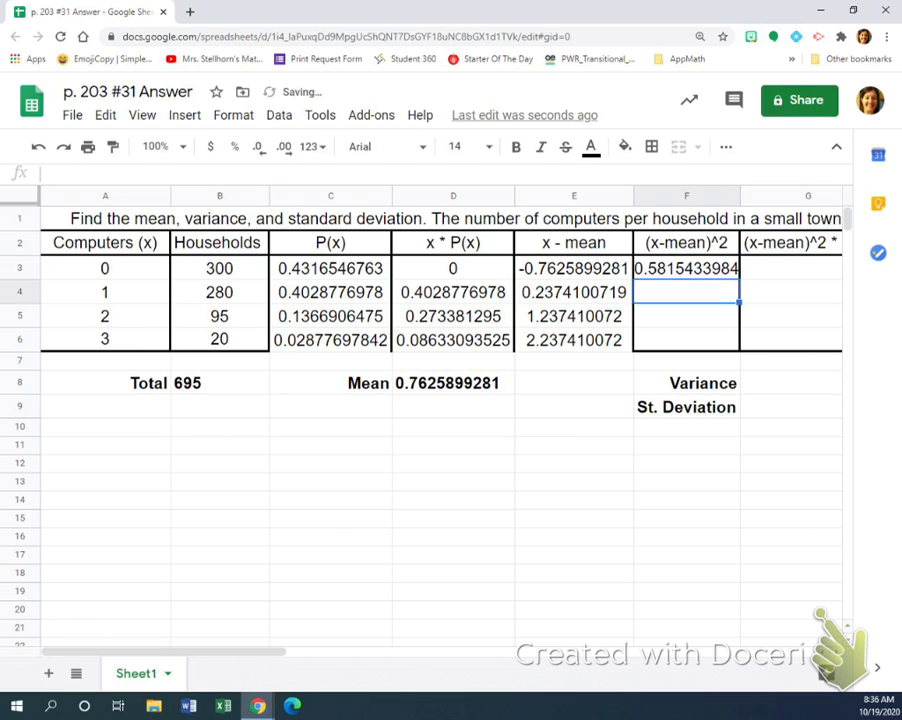
Step: Fill the squared-deviation formula from F3 down through F6 and fit column F to its contents
double_click(740, 196)
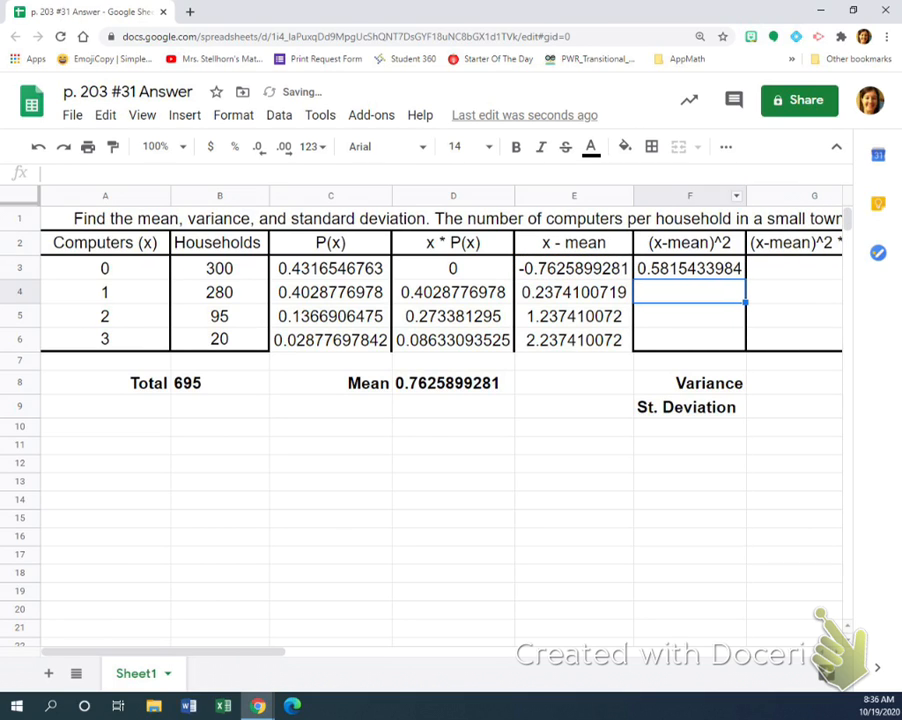
left_click(688, 268)
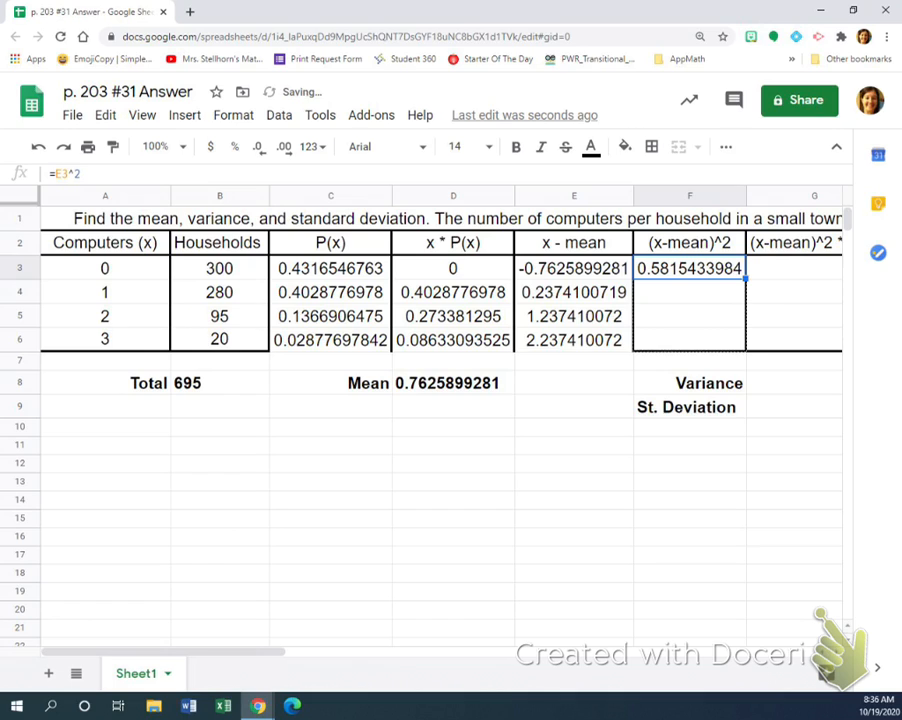
double_click(745, 279)
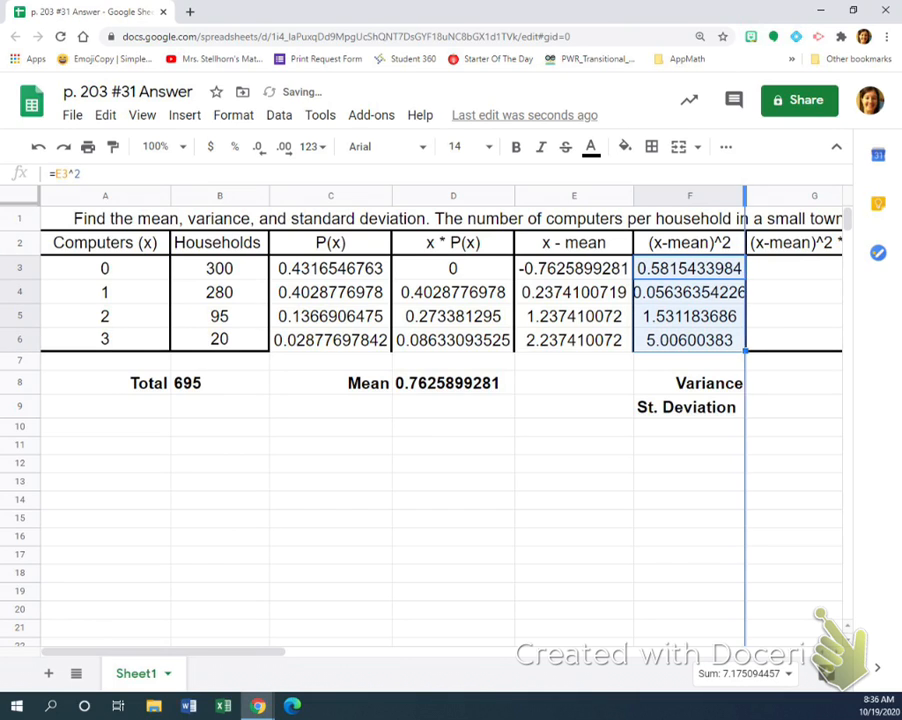
double_click(746, 196)
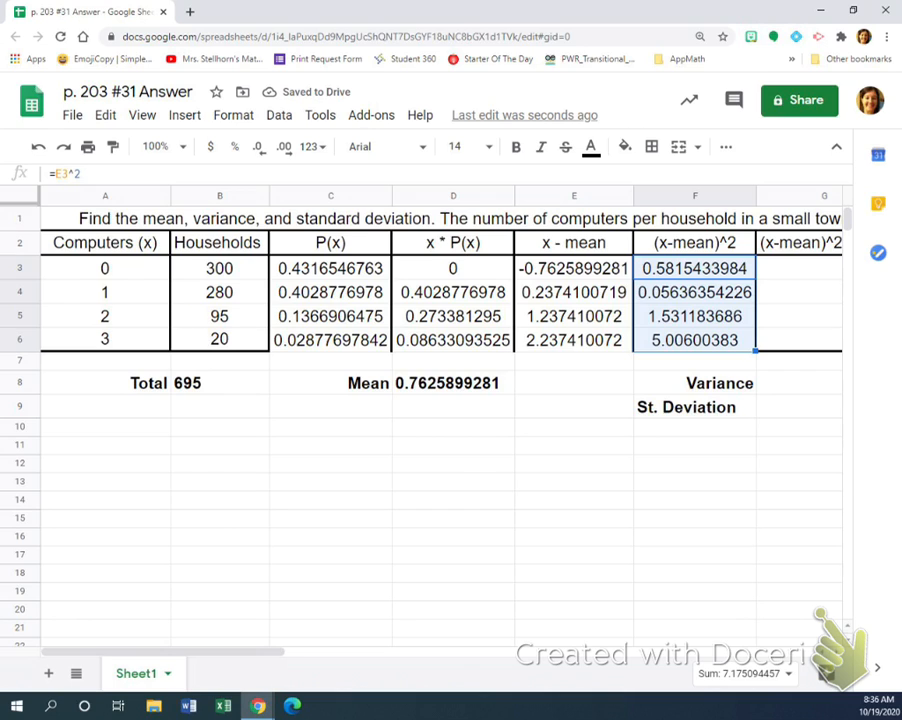
Step: Enter =F3*C3 in G3 for (x-mean)^2 * P(x) and fill the formula down through G6
left_click_drag(180, 652, 238, 652)
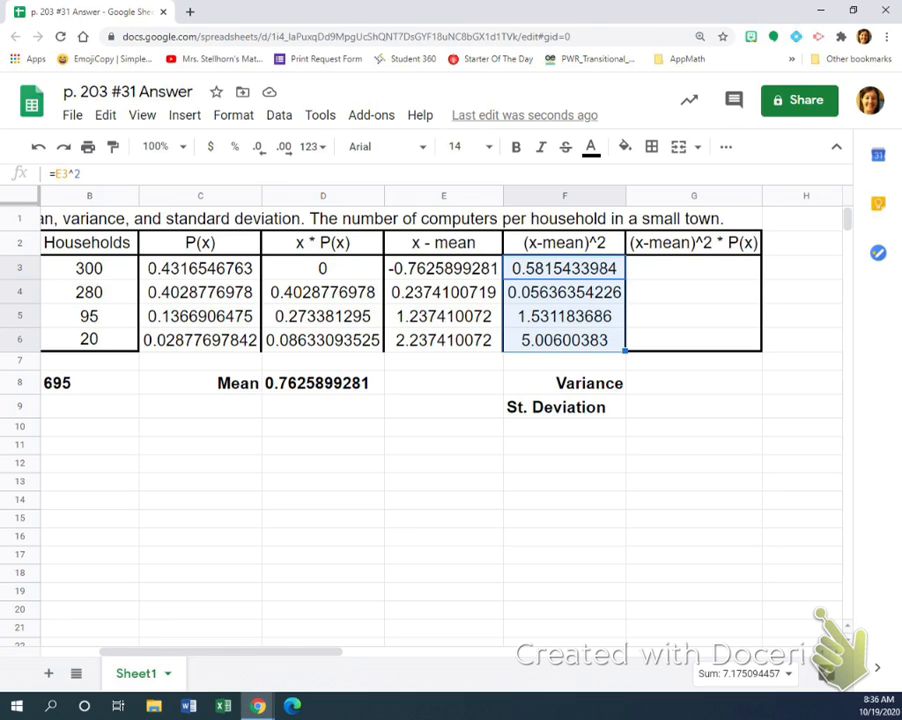
left_click(693, 268)
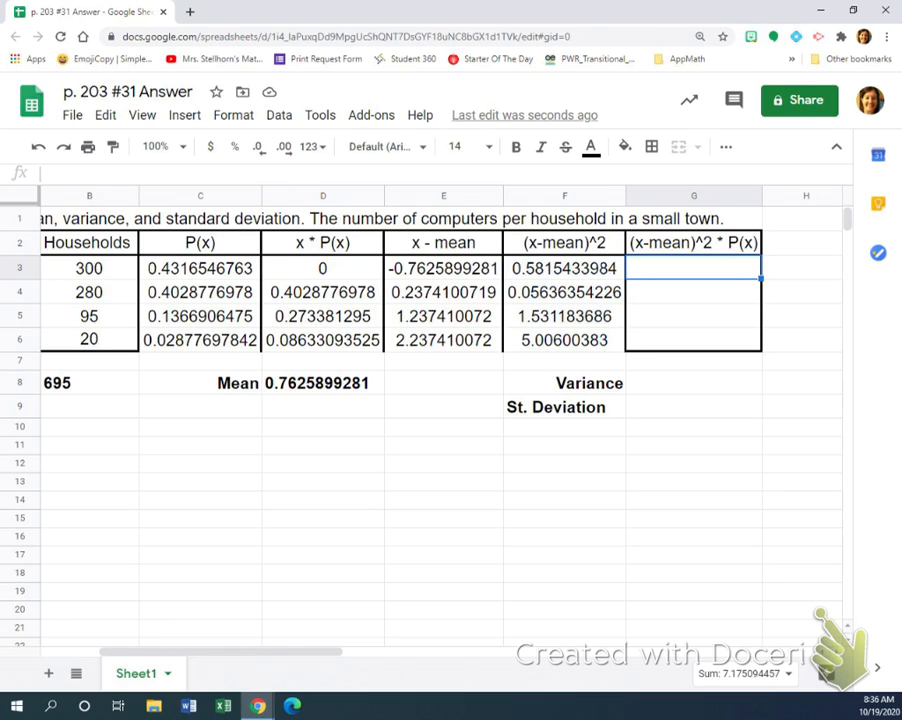
type("=")
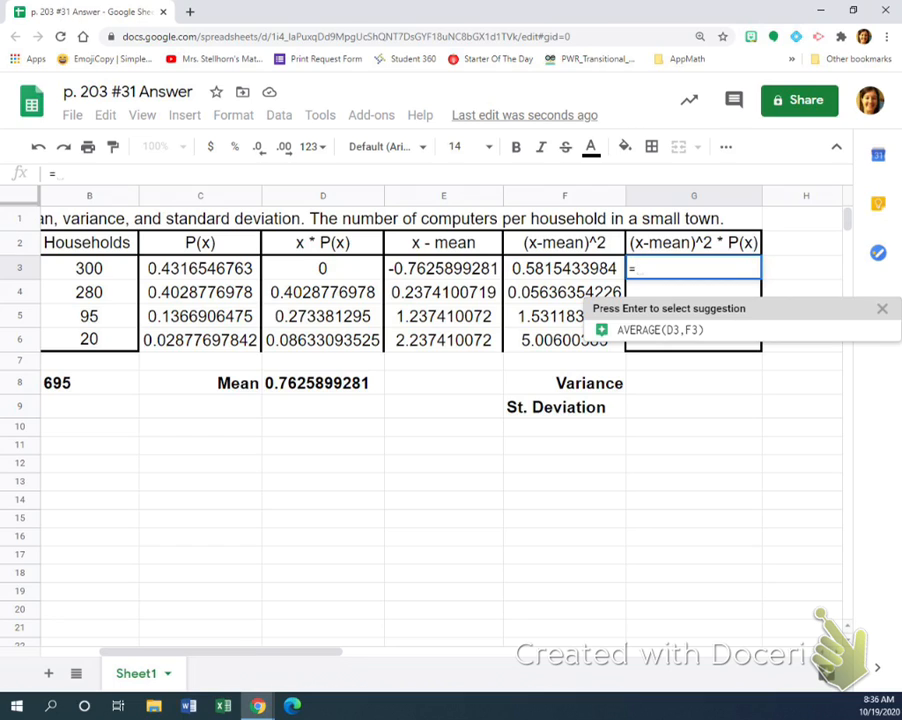
left_click(564, 268)
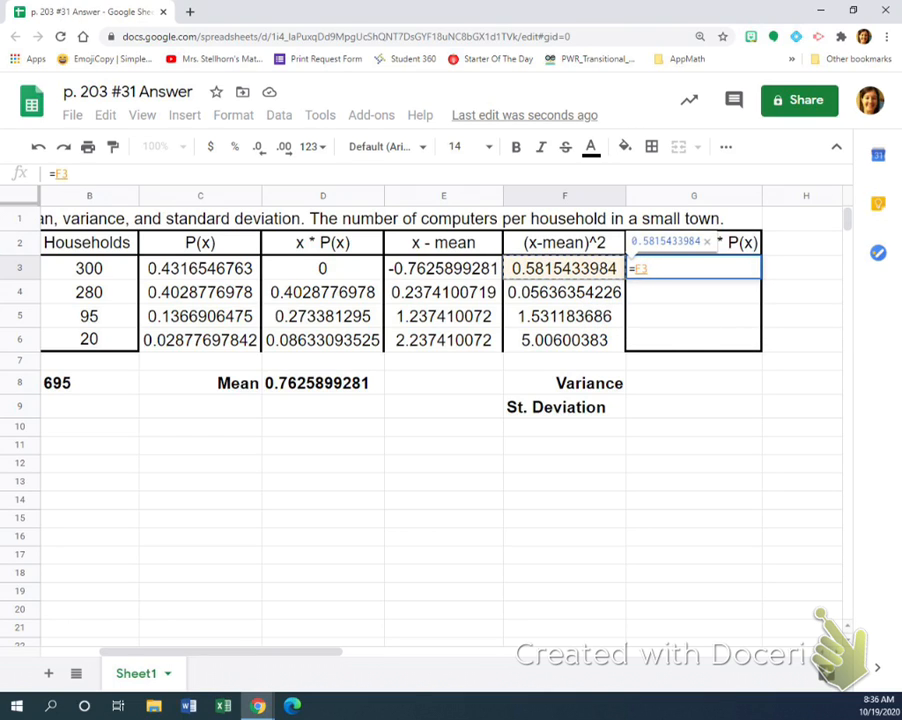
type("*")
left_click(200, 268)
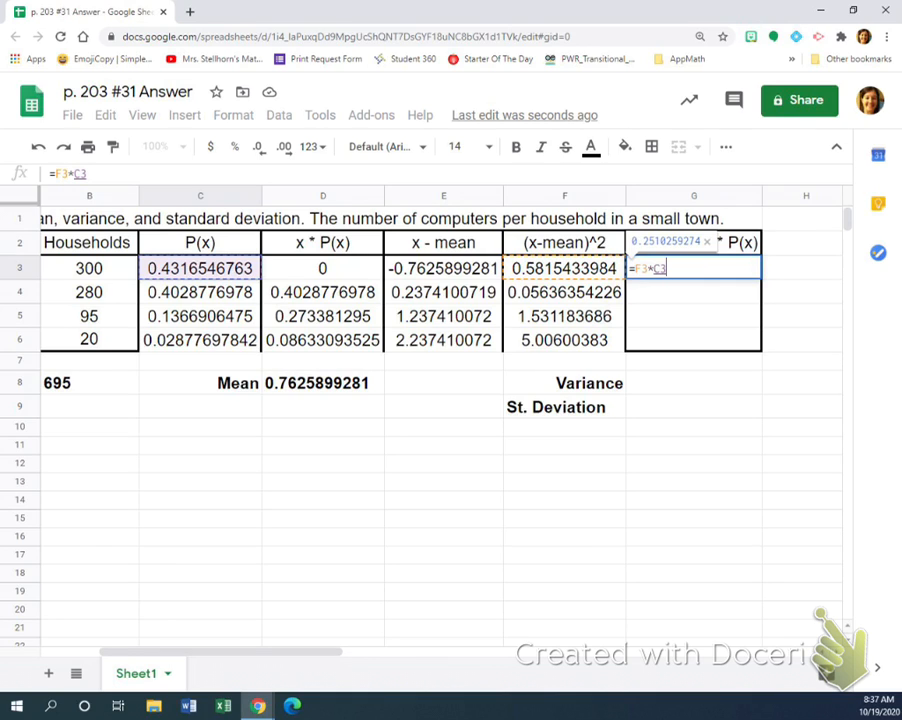
key("Return")
left_click(694, 268)
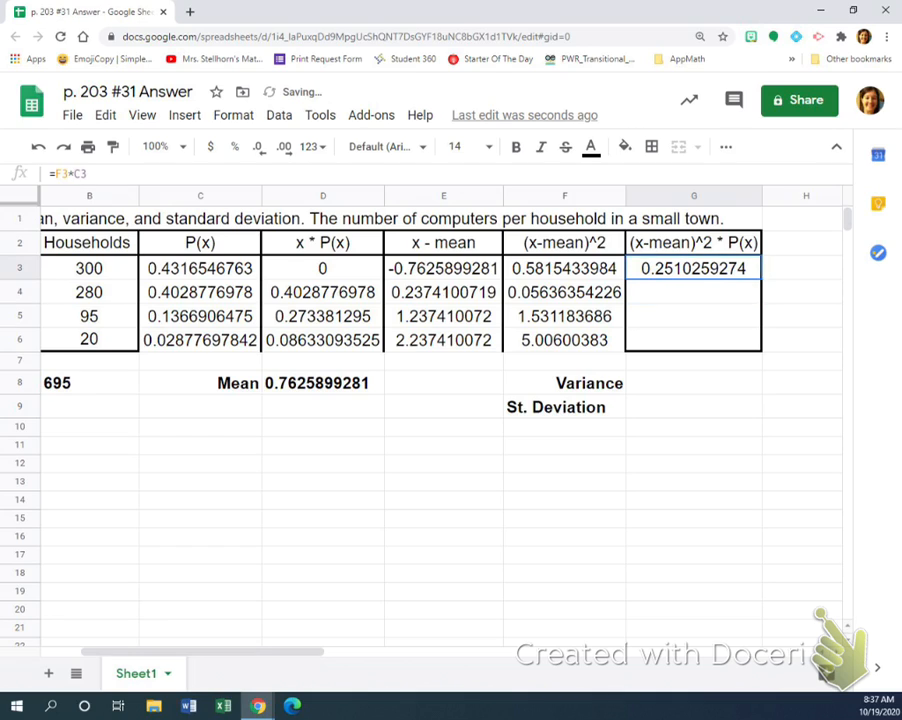
left_click_drag(761, 279, 758, 344)
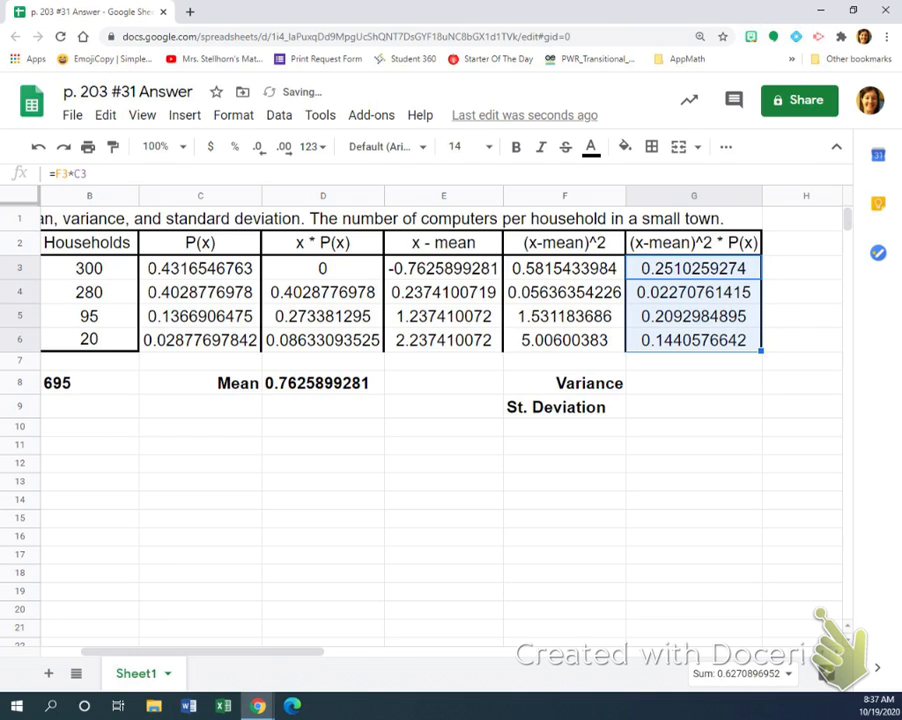
Step: Calculate the variance in G8 with =SUM(G3:G6)
left_click(694, 383)
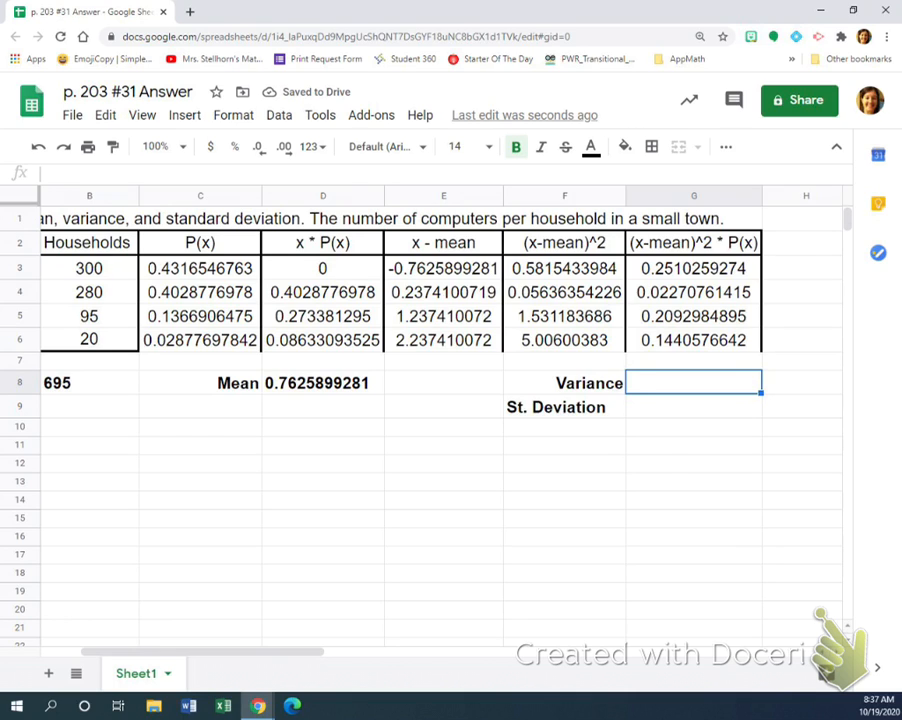
type("=")
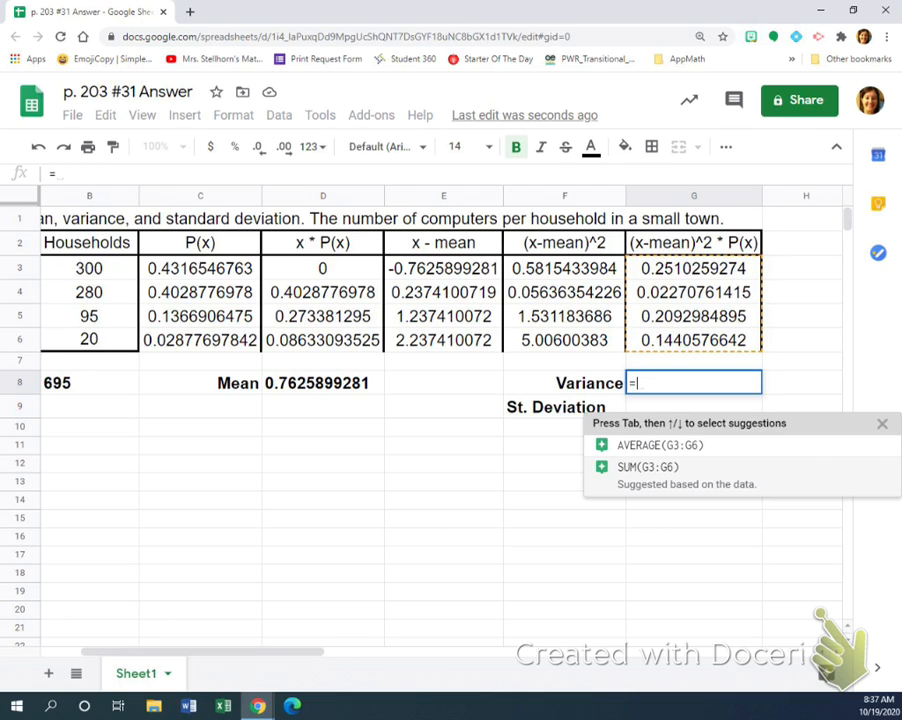
key("Tab")
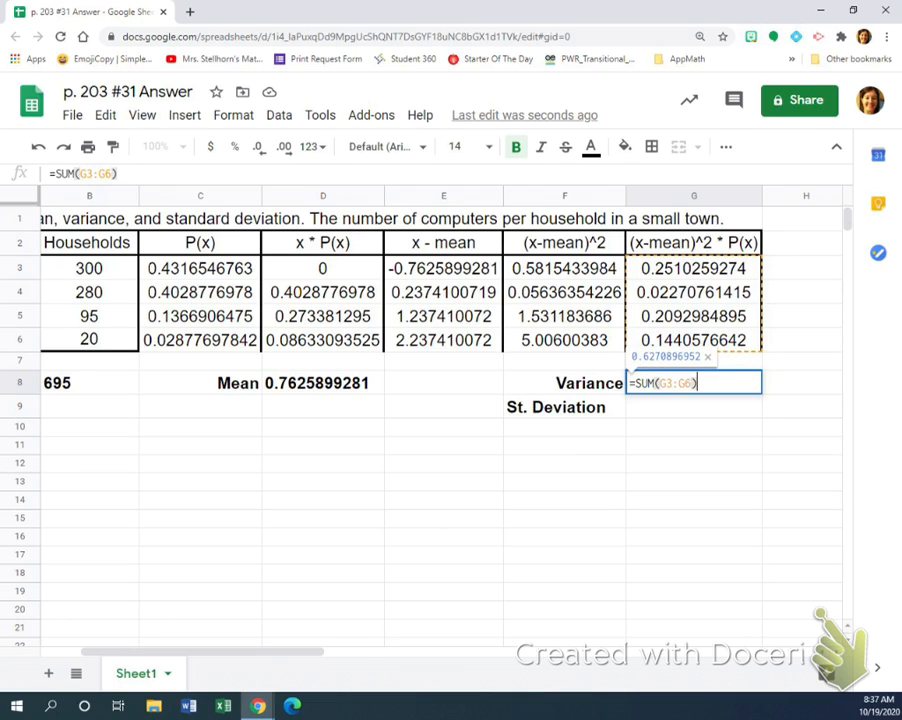
key("Return")
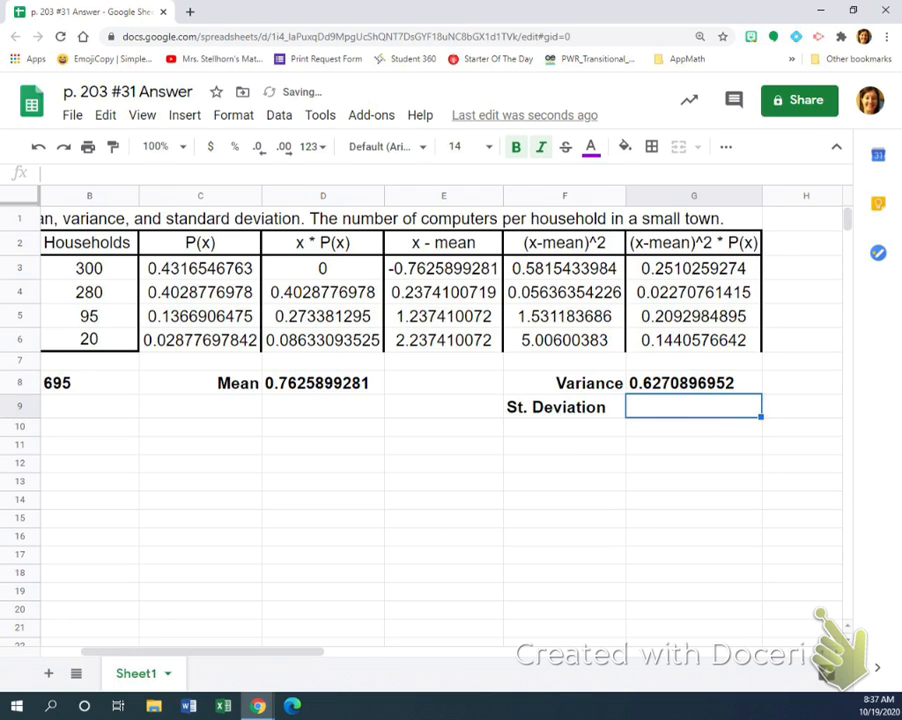
Step: Calculate the standard deviation in G9 as the square root of the variance with =sqrt(G8)
type("=sqrt(")
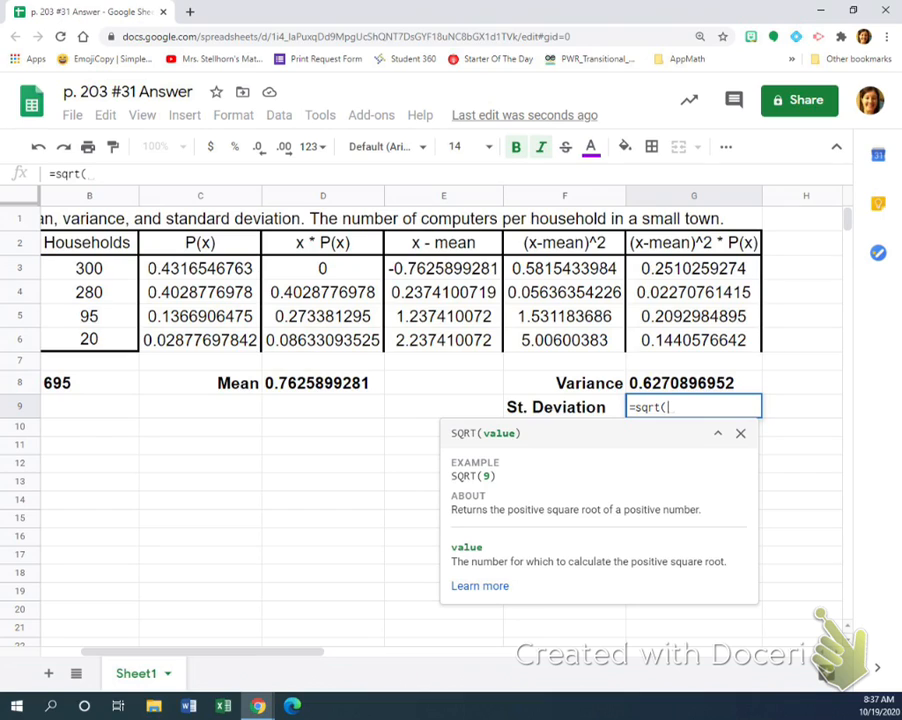
left_click(694, 383)
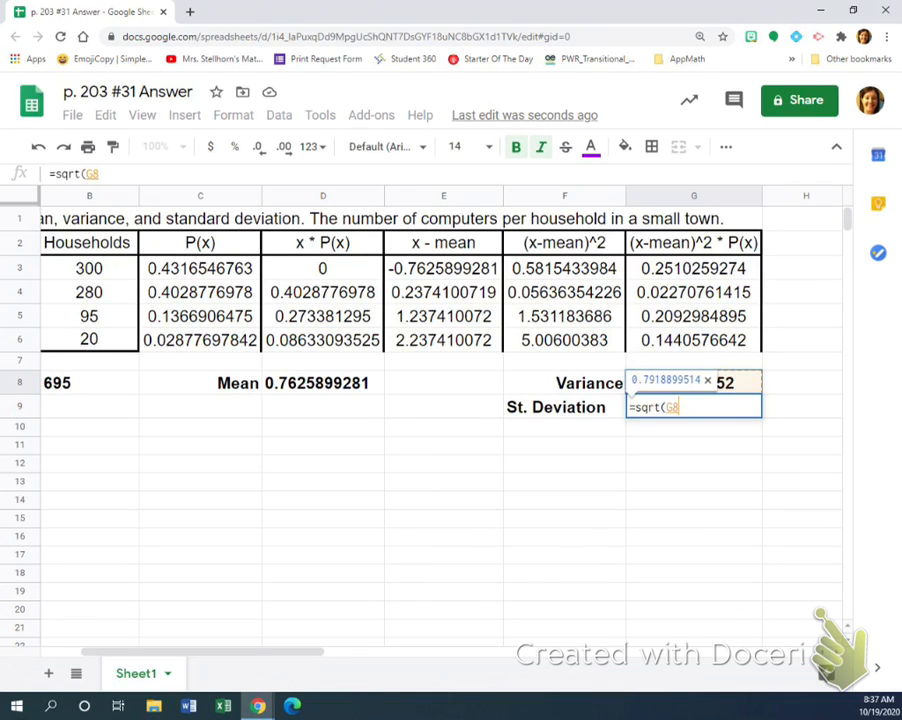
type(")")
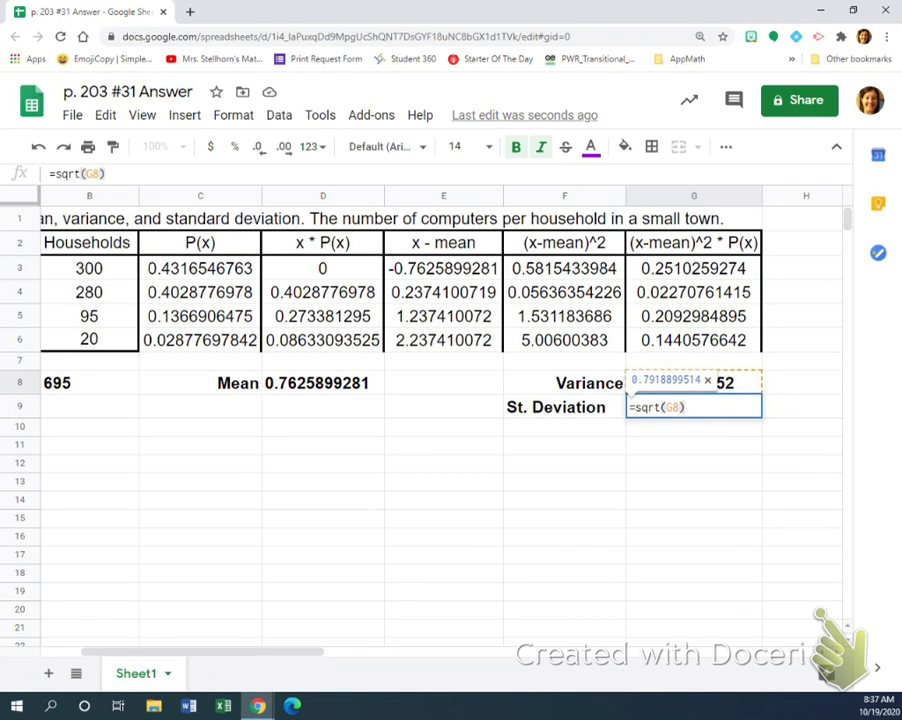
key("Return")
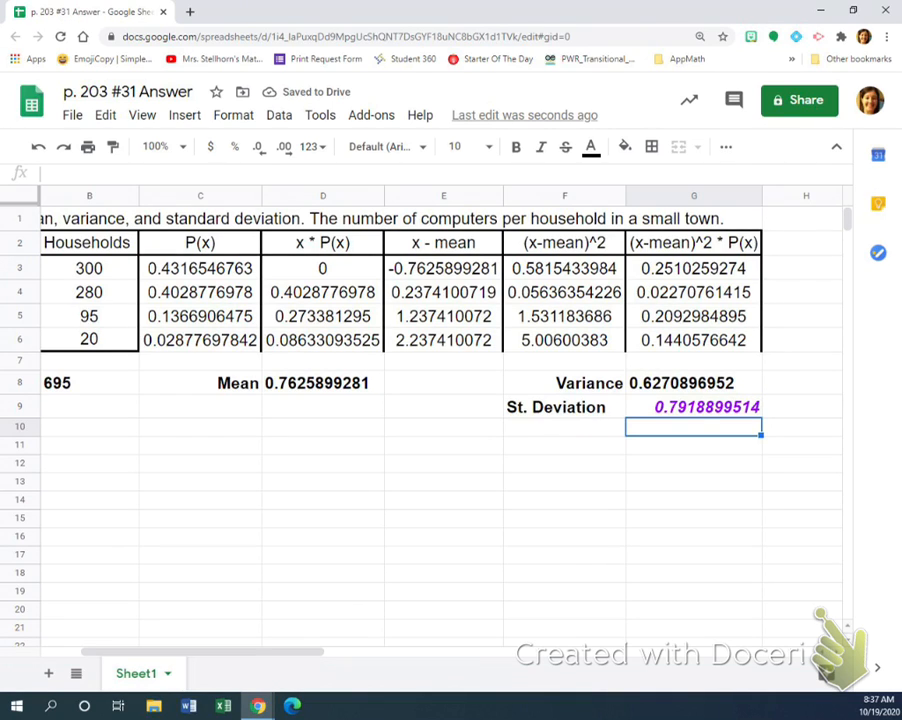
scroll(440, 400, "left", 3)
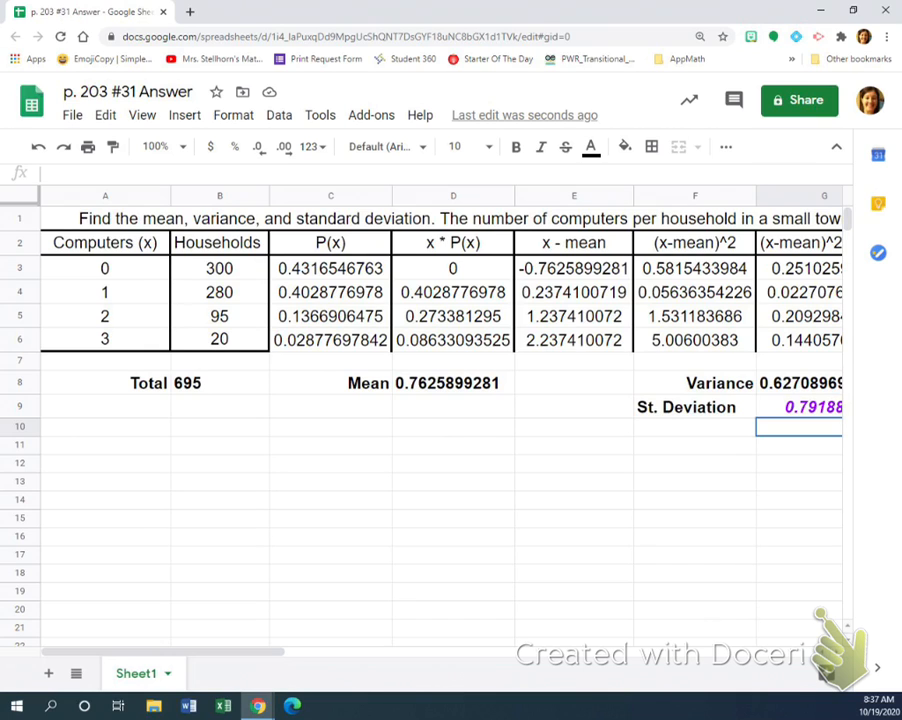
Step: Merge the empty range C12:G13 below the results into a single cell
left_click(330, 463)
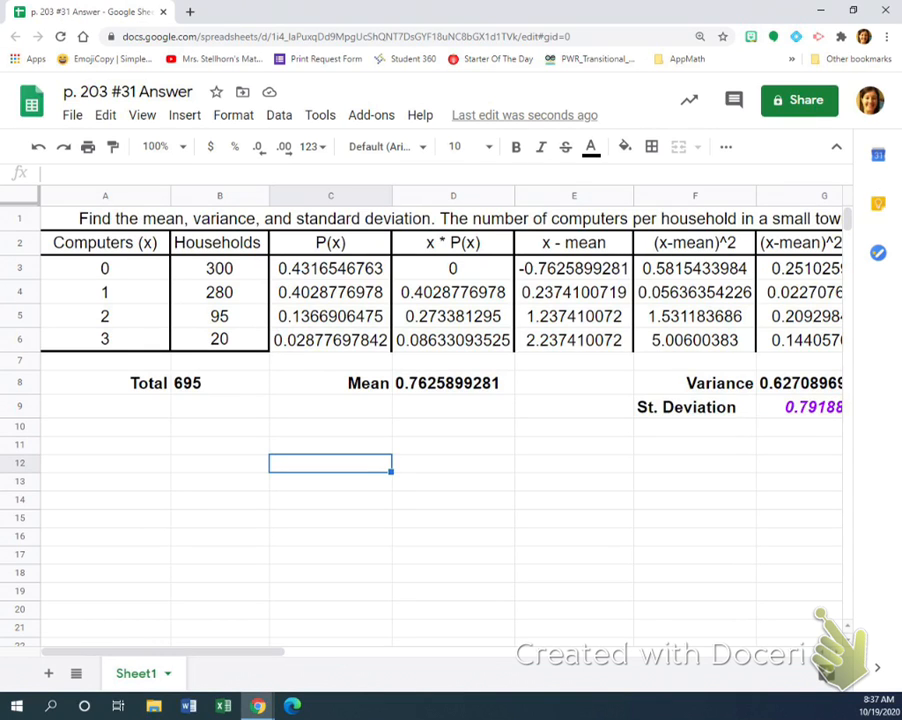
key("ctrl+plus")
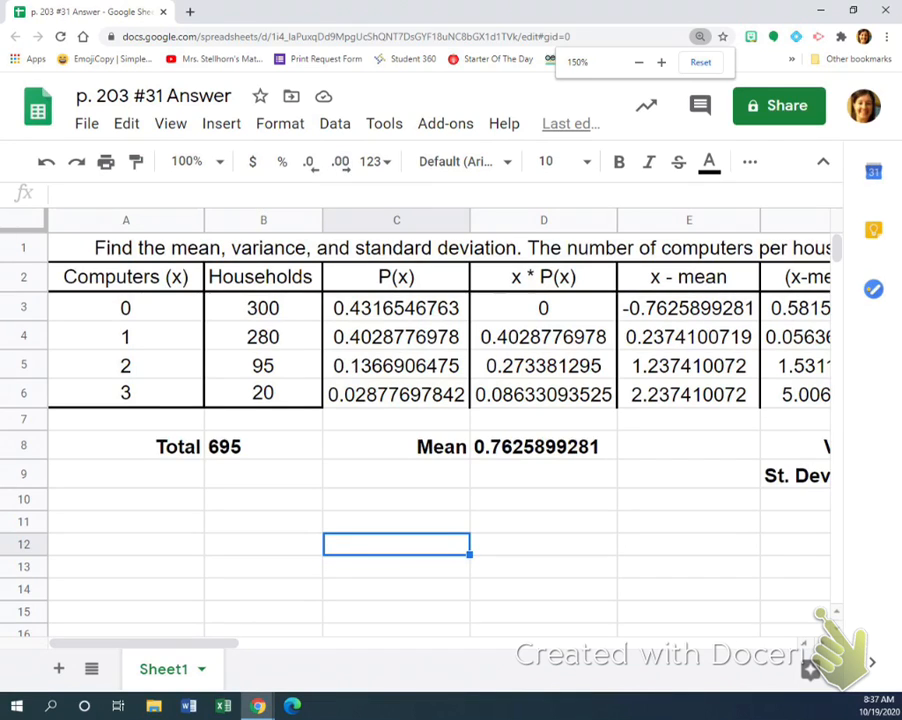
scroll(440, 420, "right", 3)
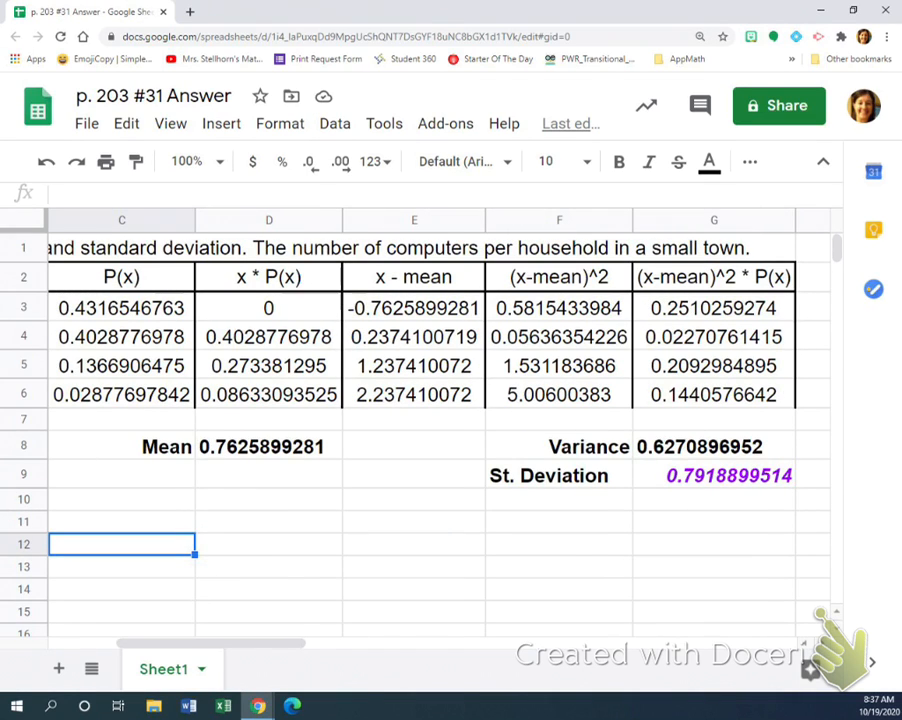
left_click_drag(121, 545, 714, 567)
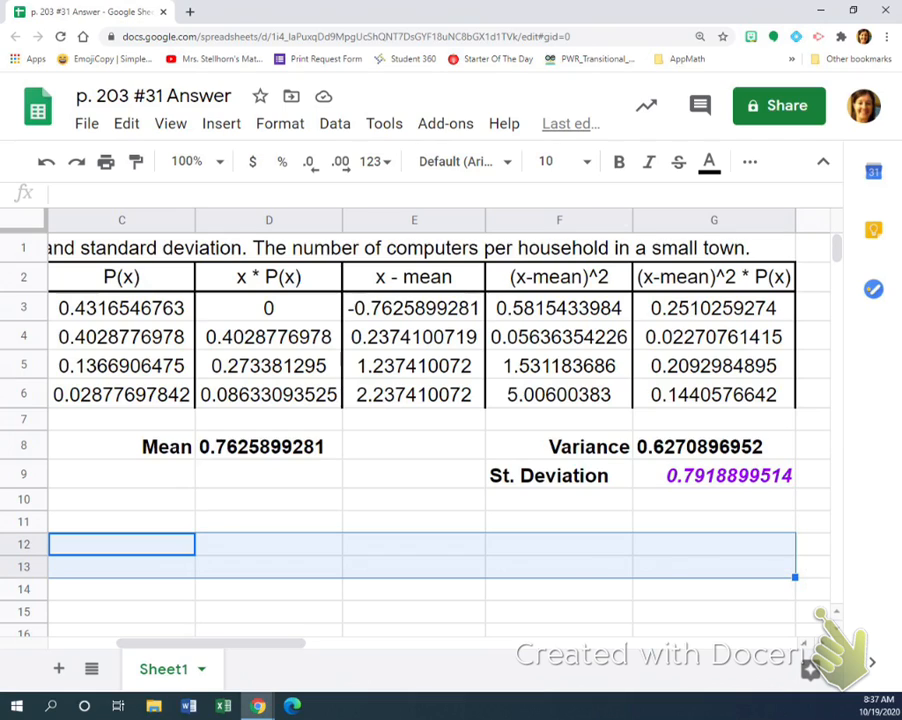
left_click(750, 161)
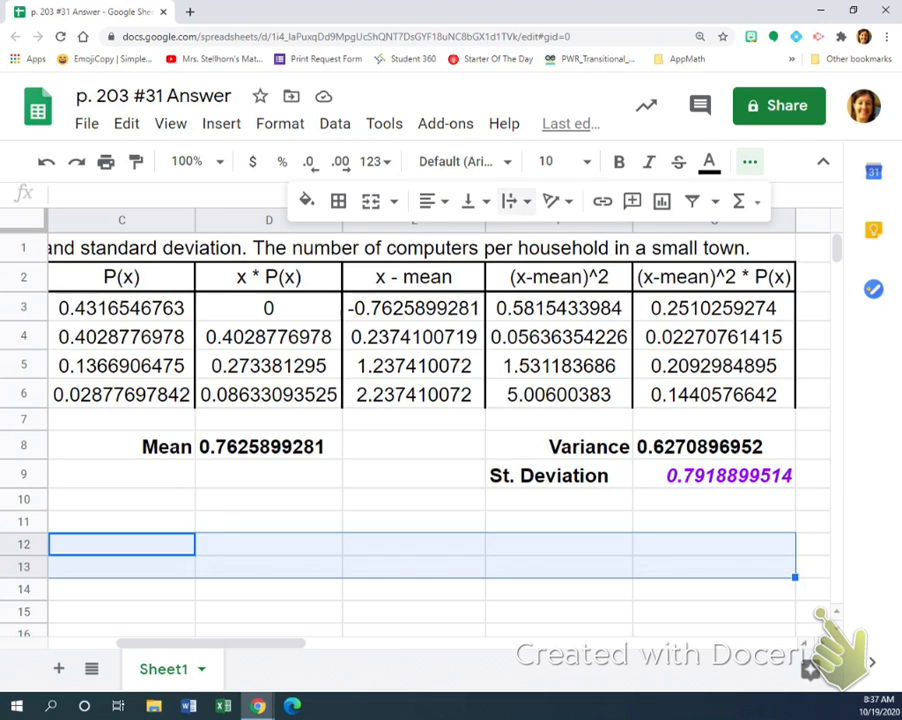
left_click(371, 201)
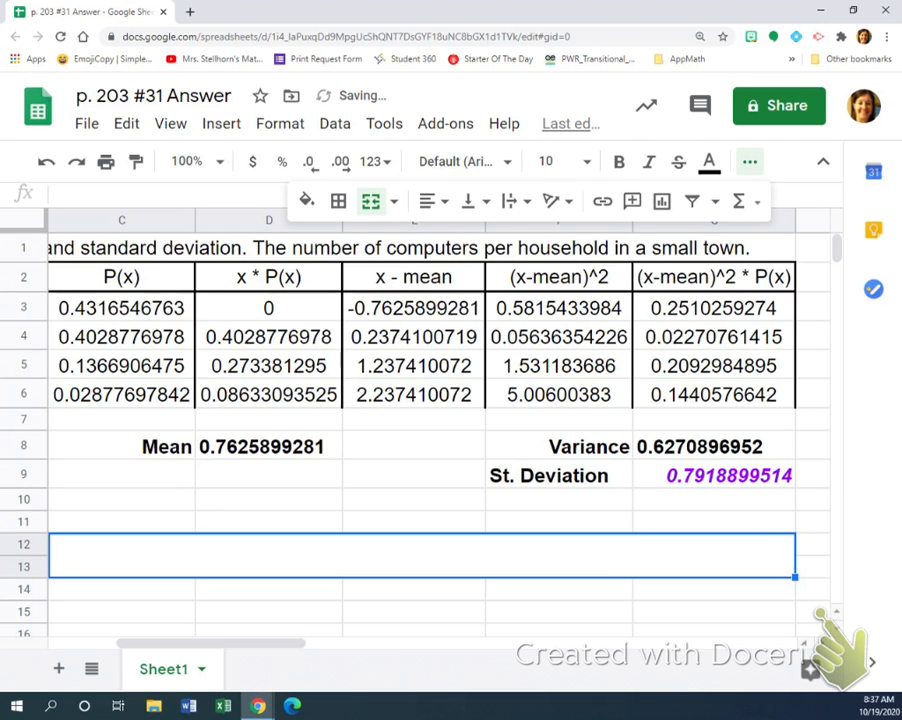
Step: Enter "This means that another experiment of the same situation will have a mean somewhere between 0.76" in the merged cell
key("Return")
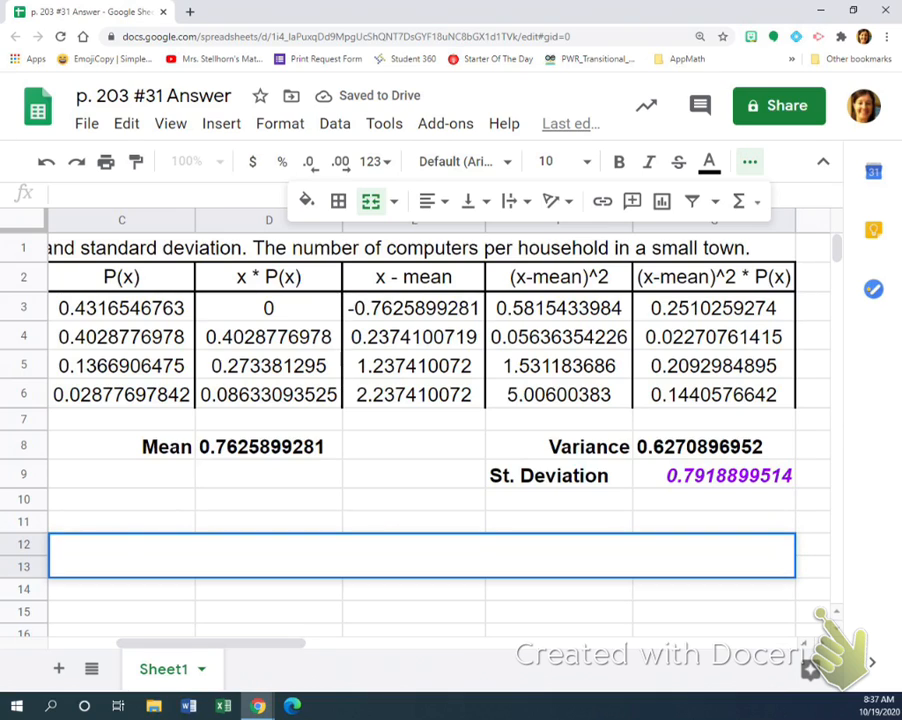
type("This means")
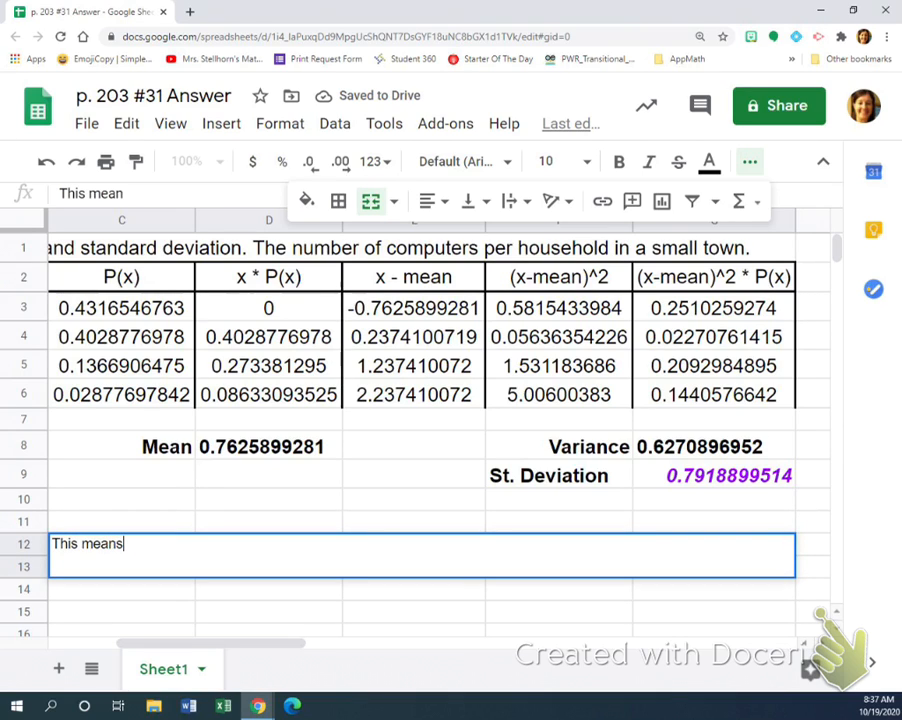
type(" that")
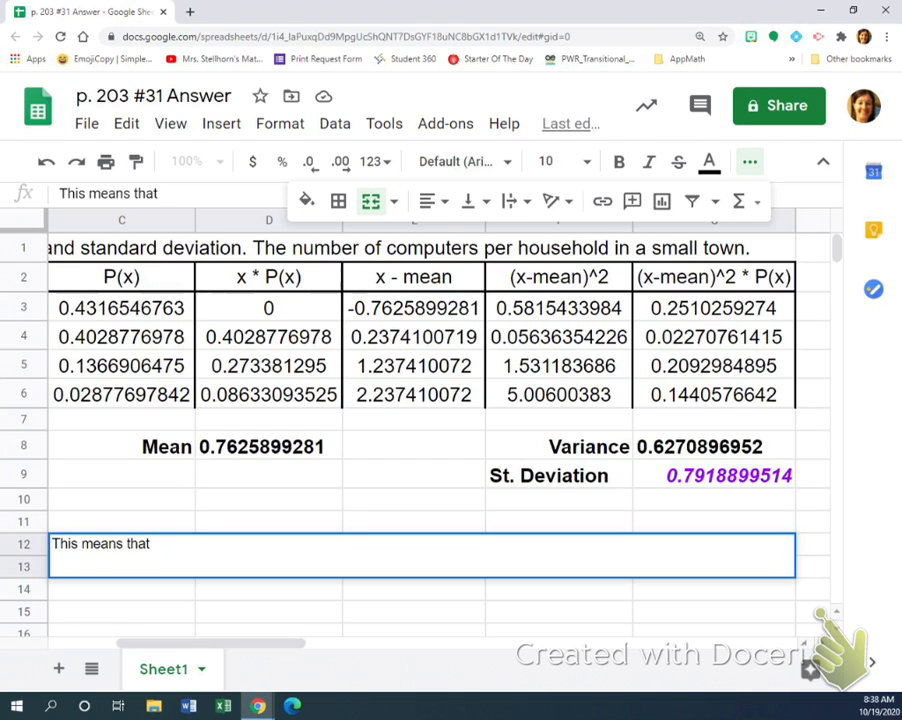
type("another e")
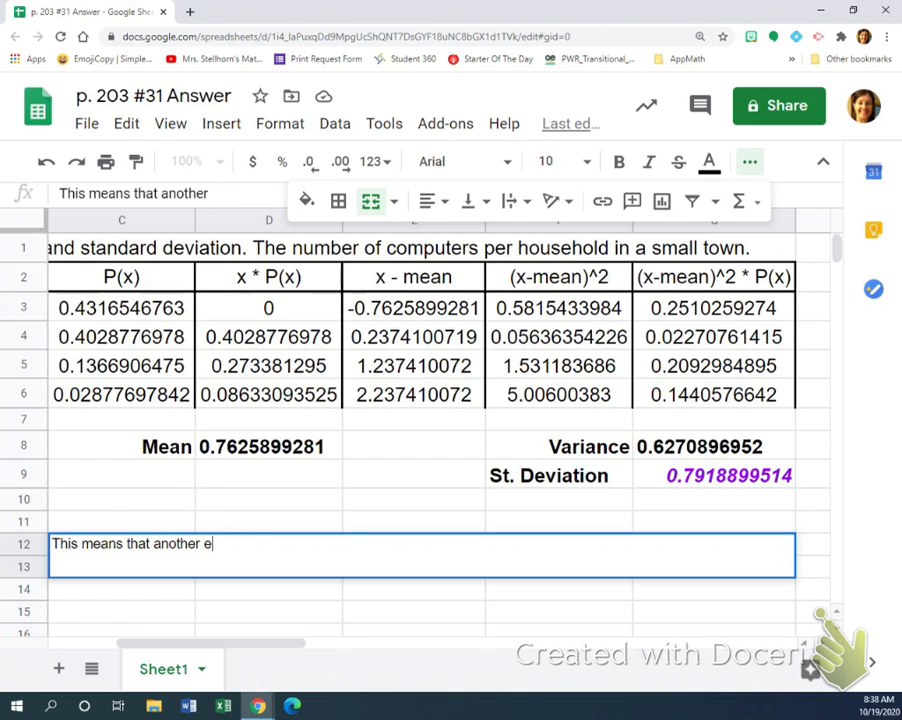
type("xperiment of the ")
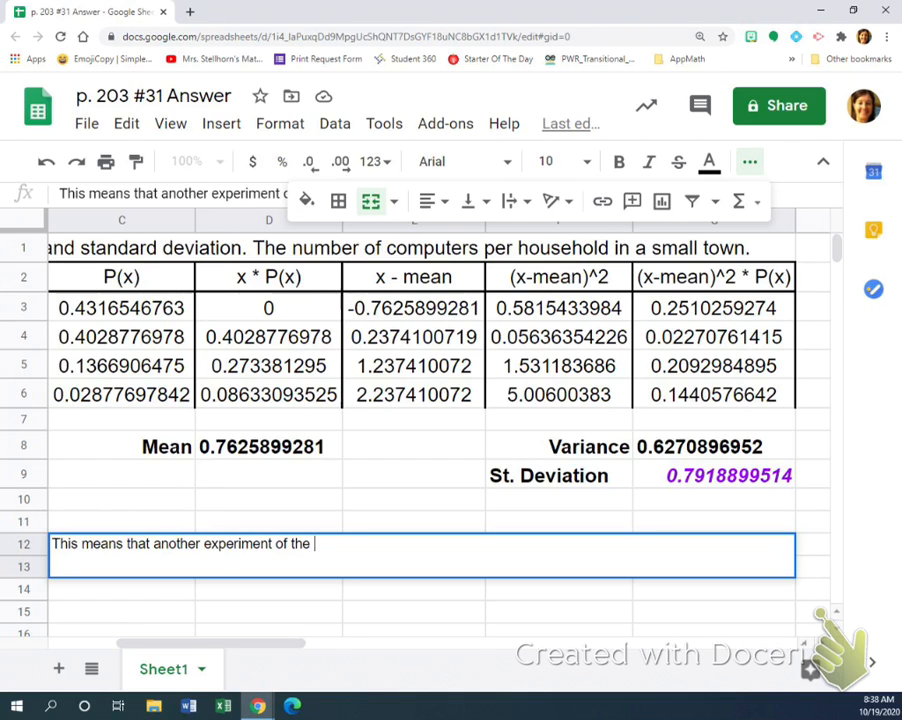
type("same situation")
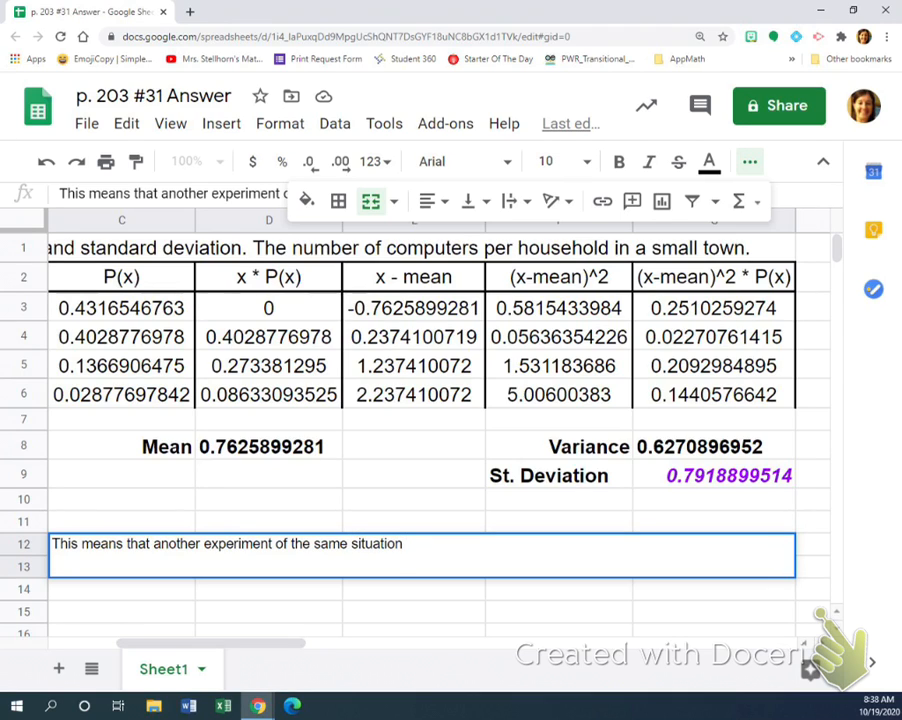
type(" will have a m")
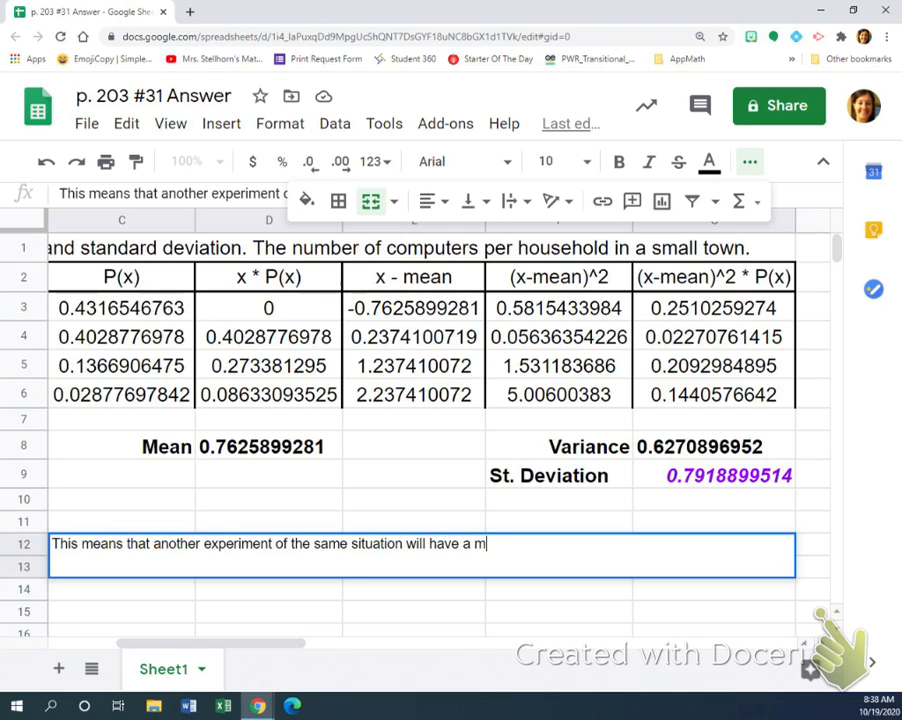
type("ean somew")
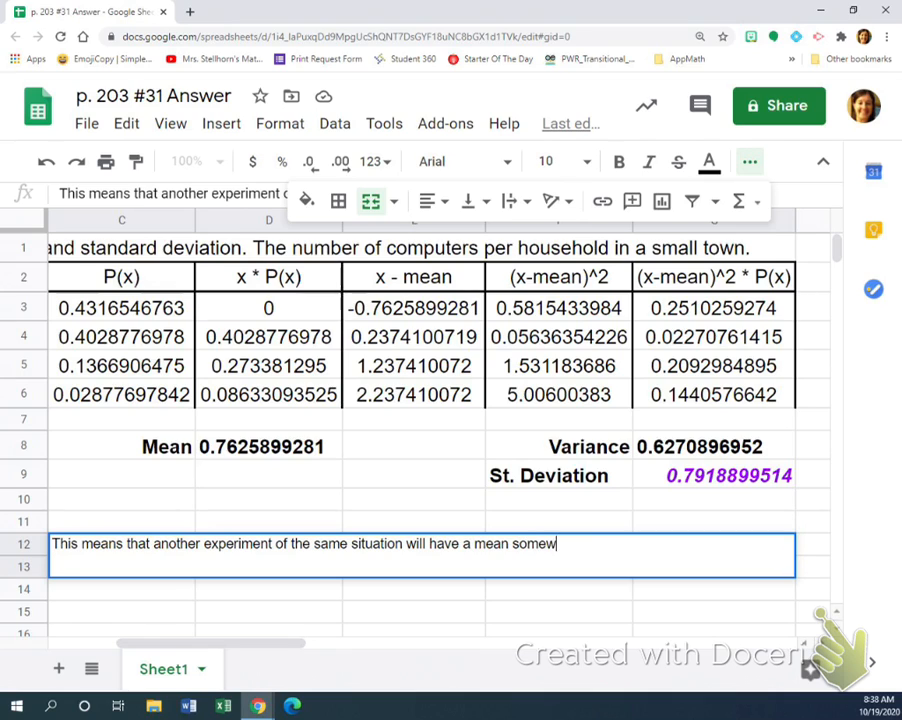
type("here between")
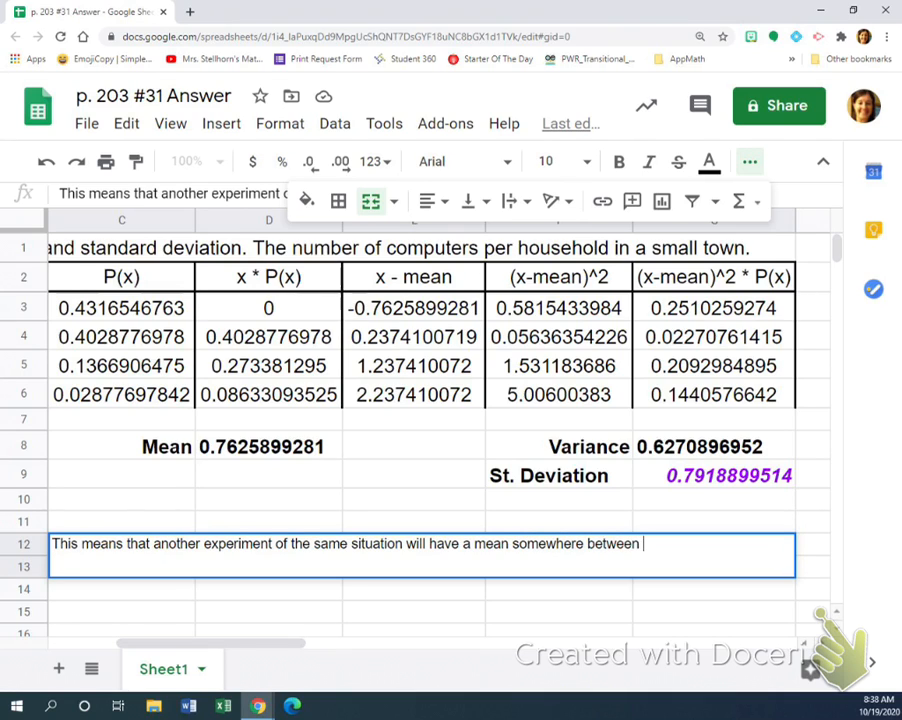
type(" 0.76")
left_click(268, 447)
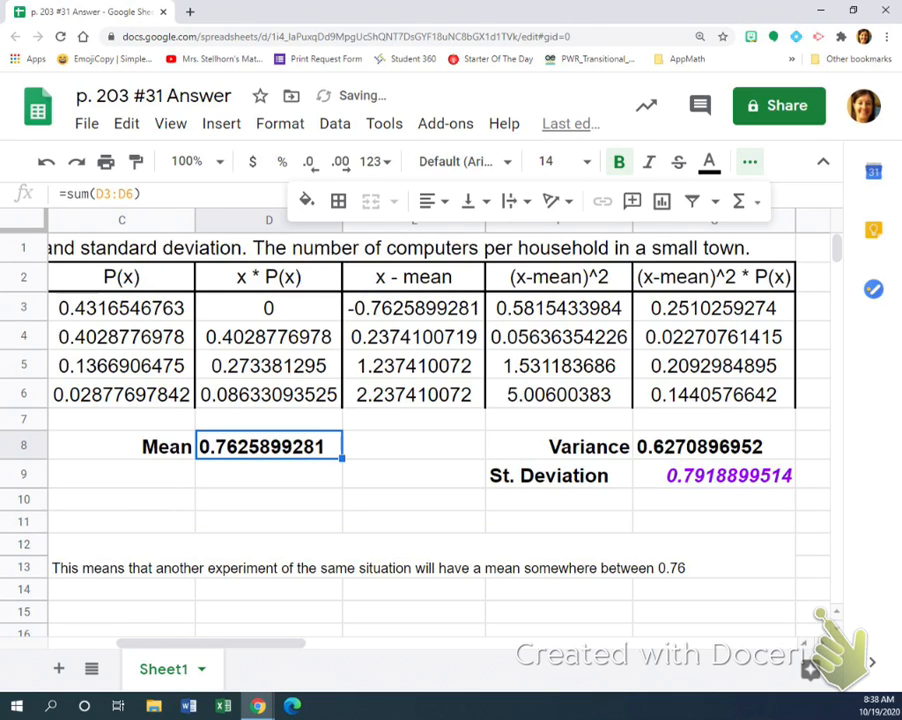
Step: Append "(+ or -) 0.79" to the end of the explanation in the merged cell C12
left_click(422, 556)
key("Return")
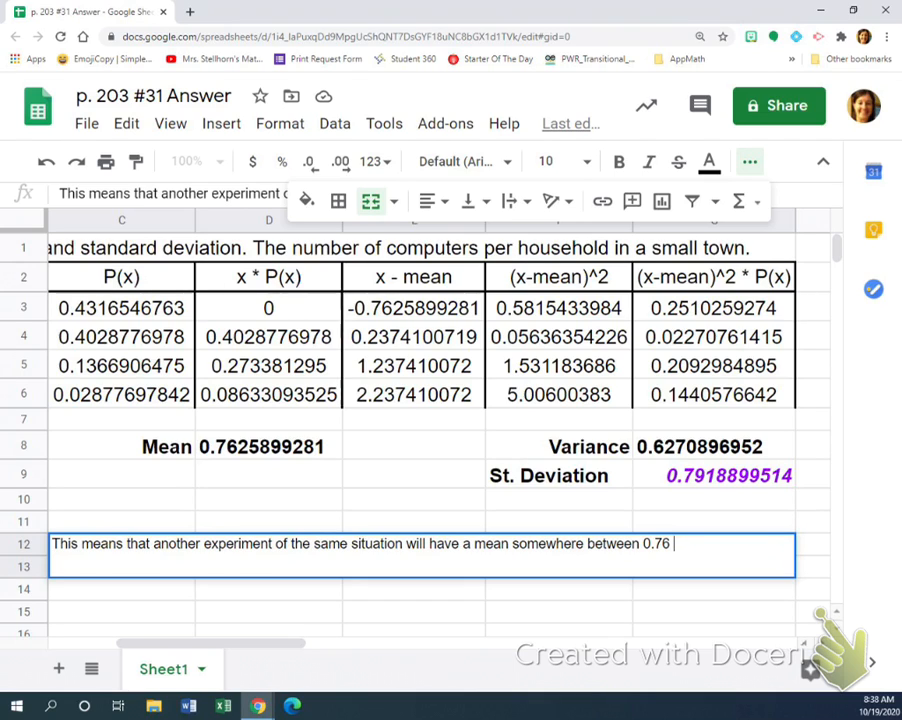
type("(+ or -) 0.79")
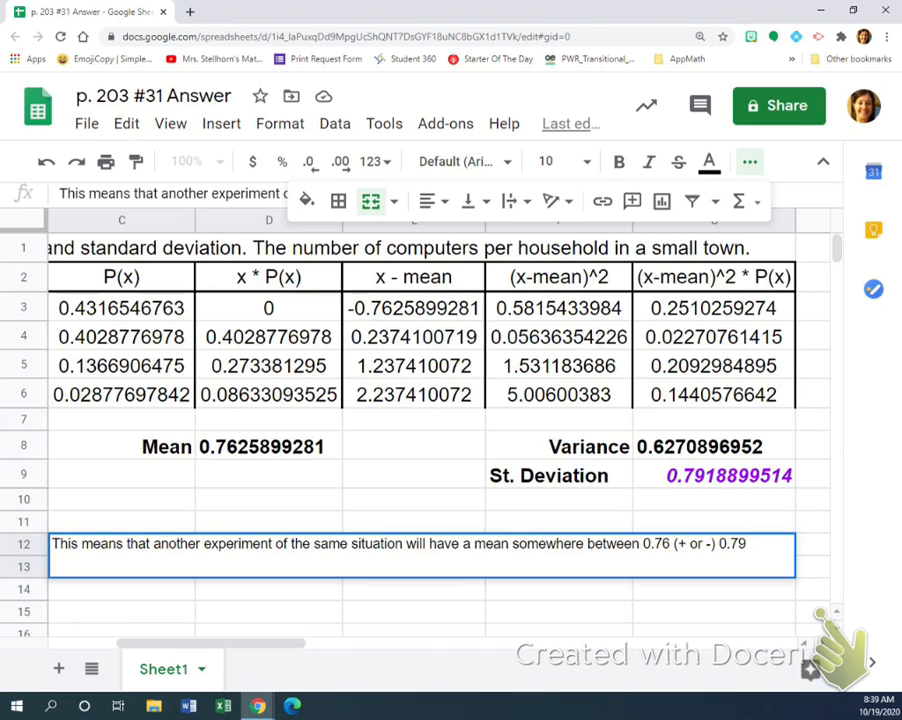
scroll(440, 400, "left", 5)
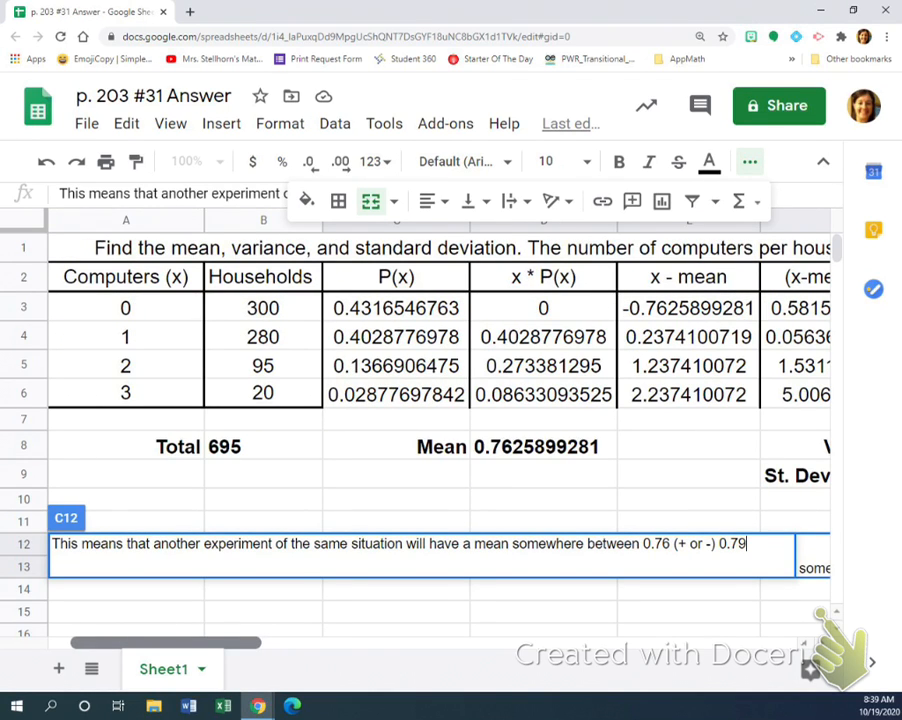
left_click(396, 337)
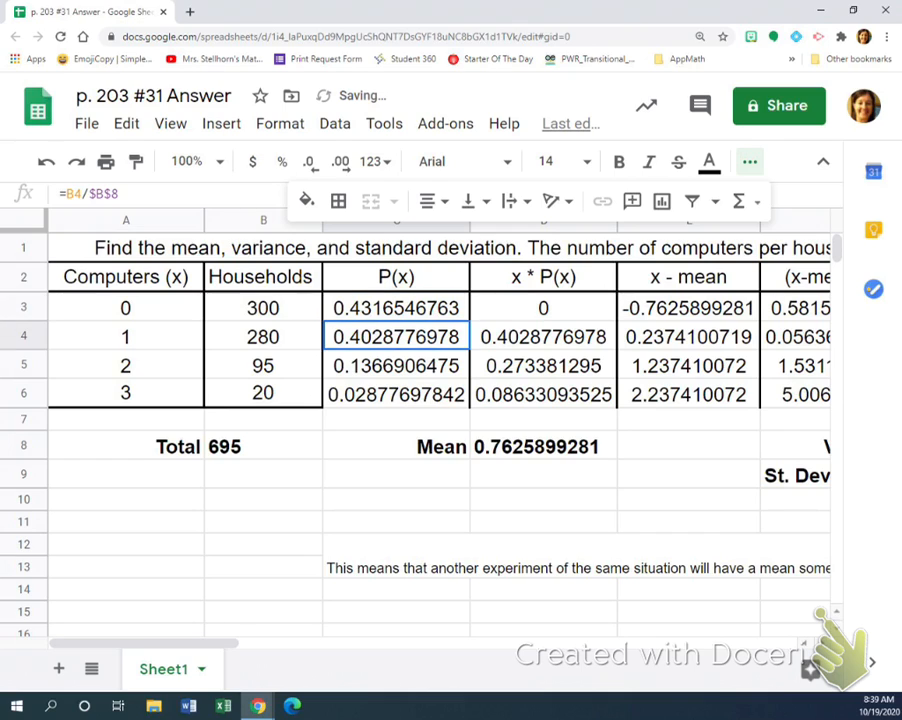
left_click(396, 366)
left_click(396, 394)
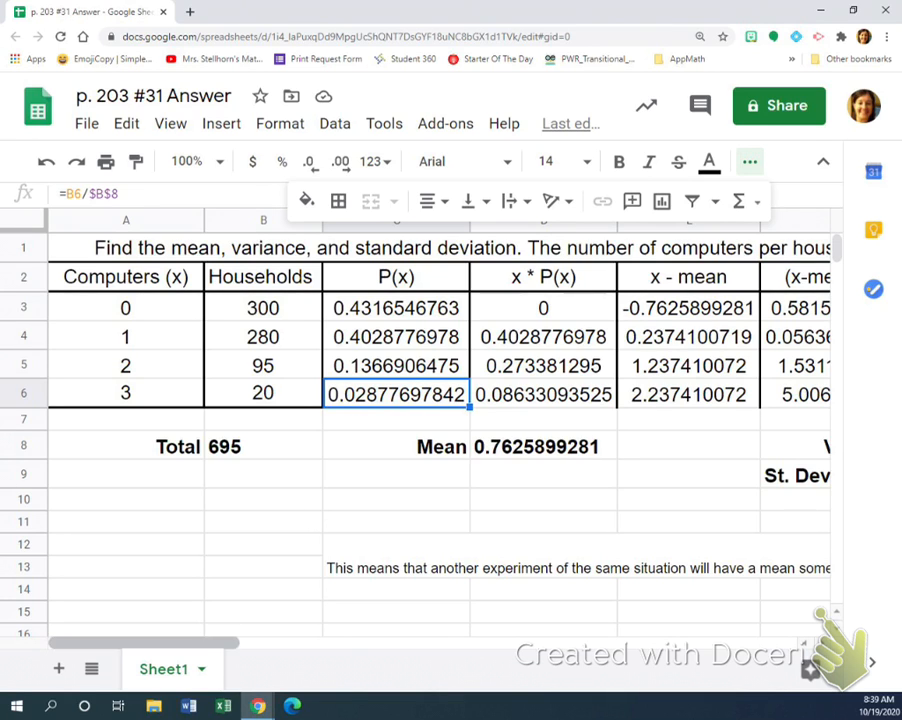
Step: Extend the C12 explanation with ". The mean will either be no computer or at most have an average 2 computers."
left_click_drag(145, 643, 282, 643)
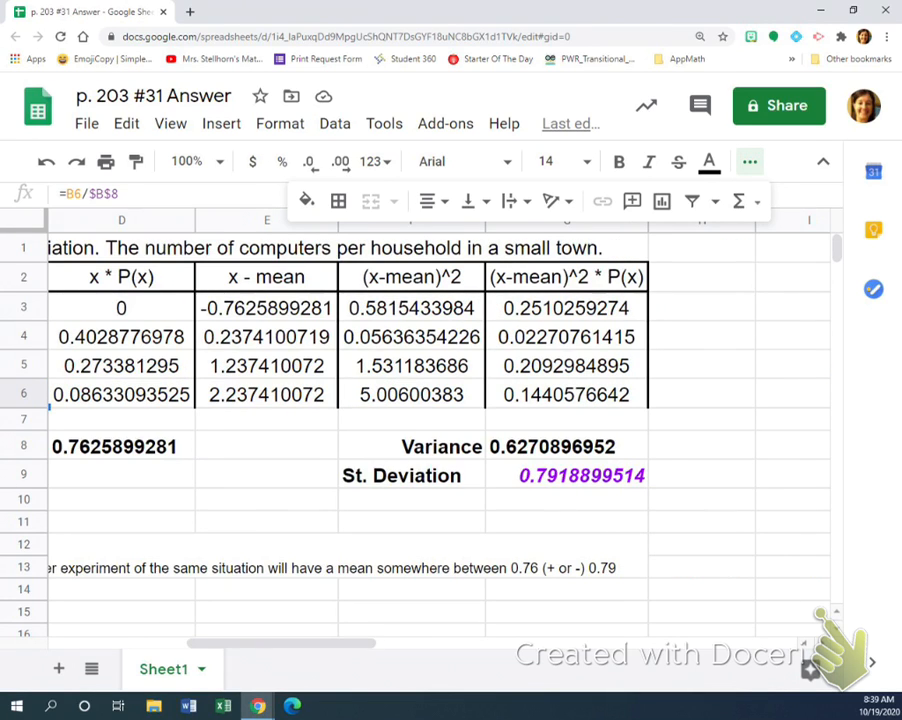
double_click(345, 560)
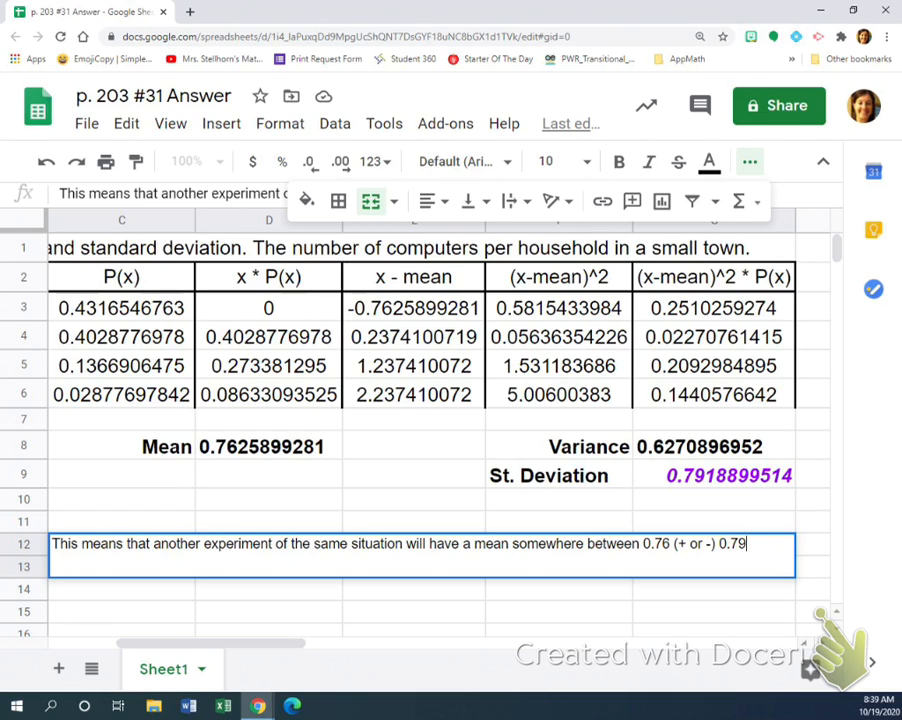
type("The mean will")
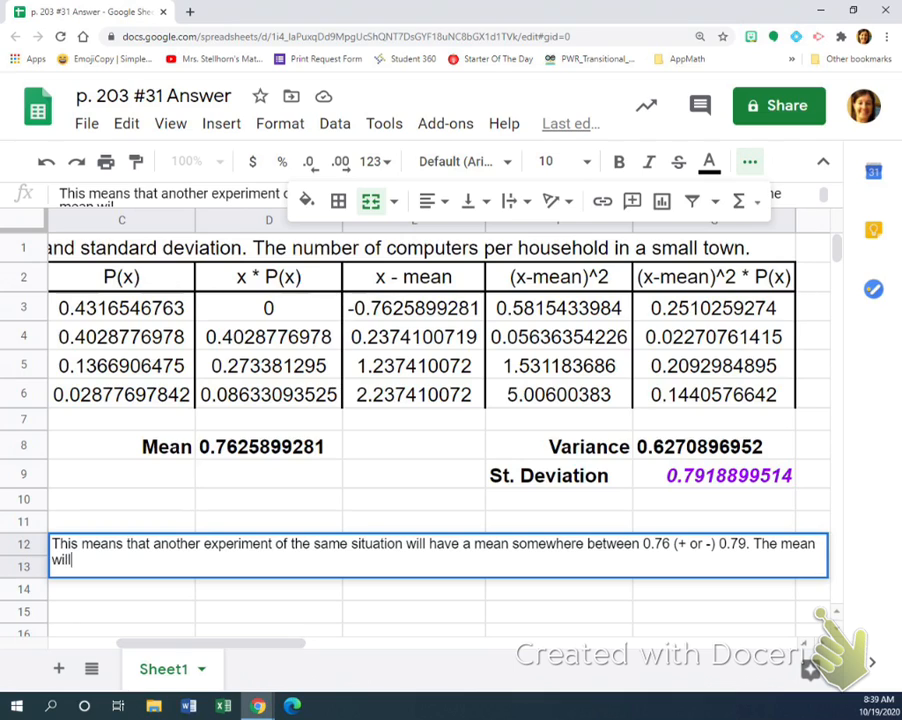
type(" either be ")
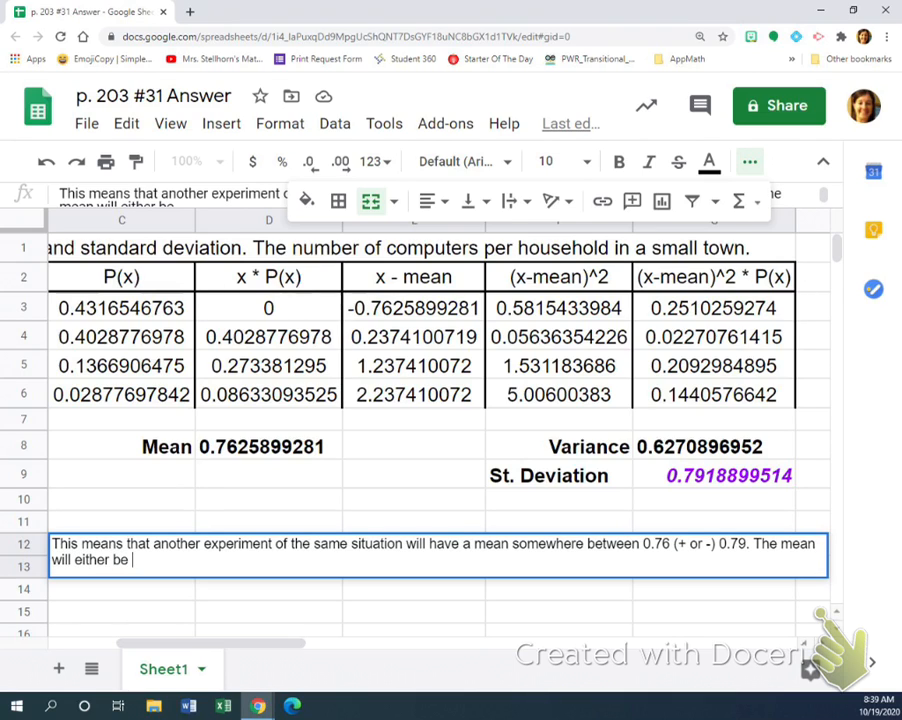
type("no computer or ")
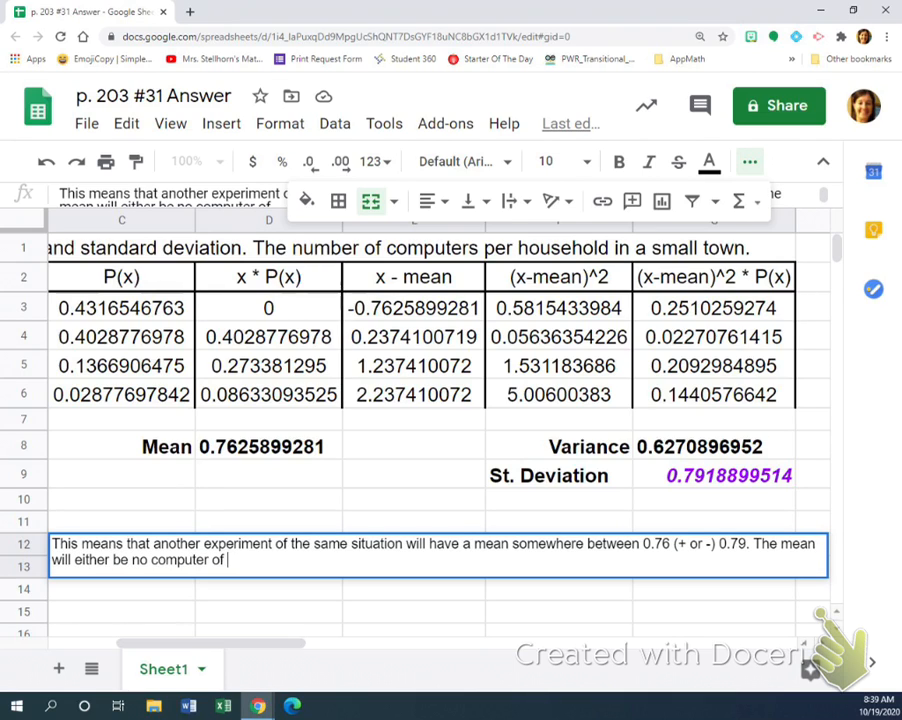
type("at m")
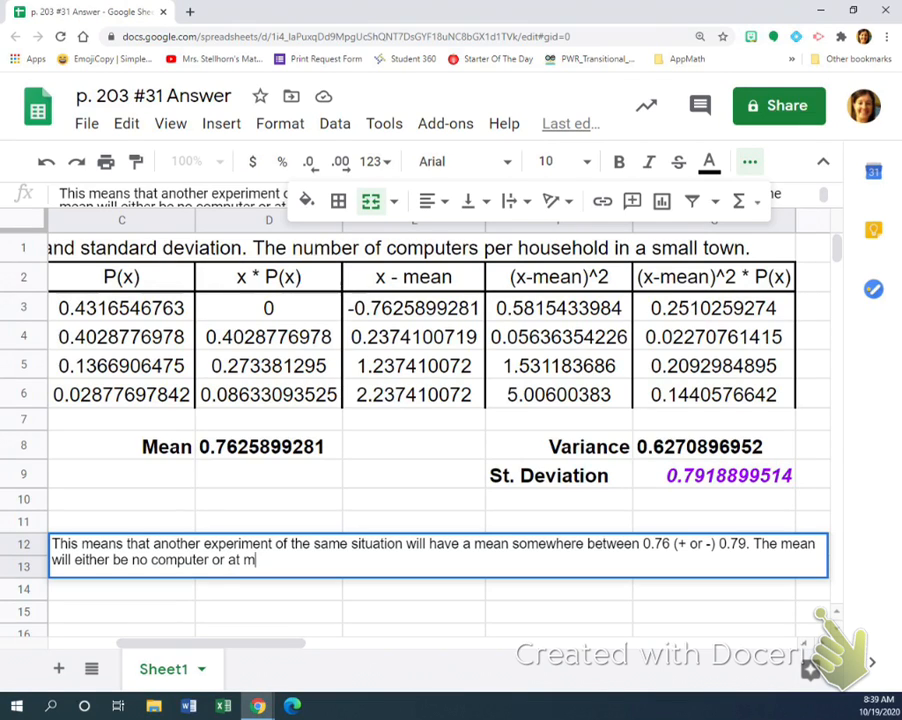
type("ost have ")
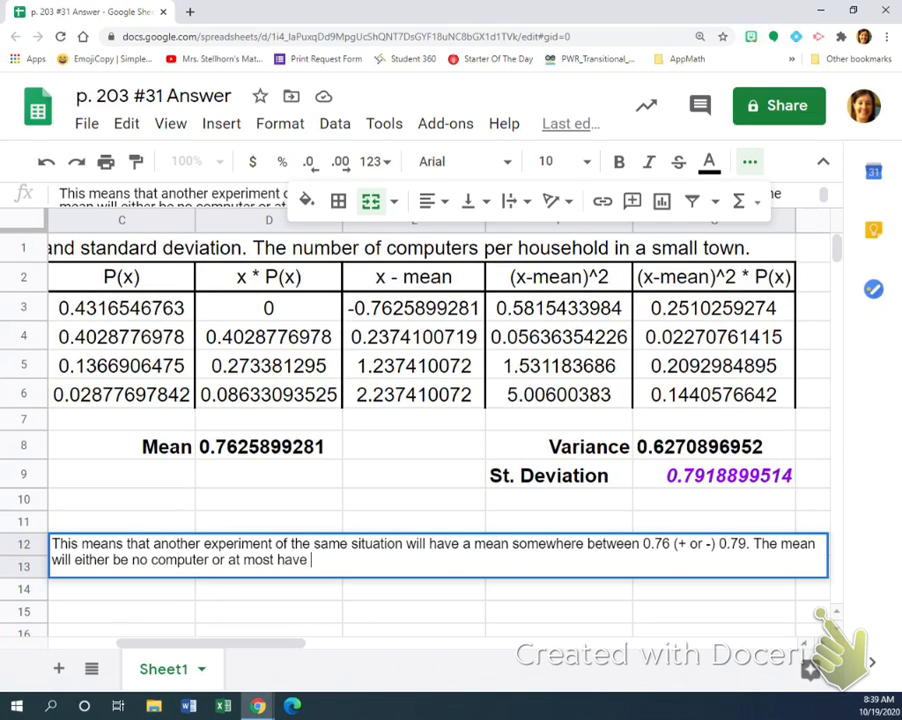
type("an average 2 computers.")
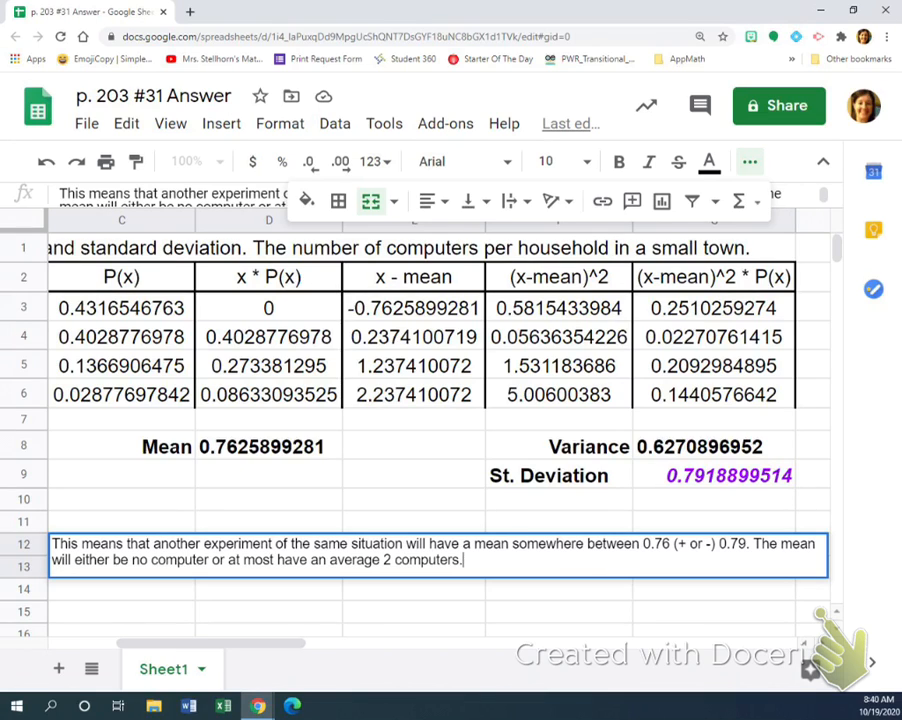
scroll(440, 400, "left", 5)
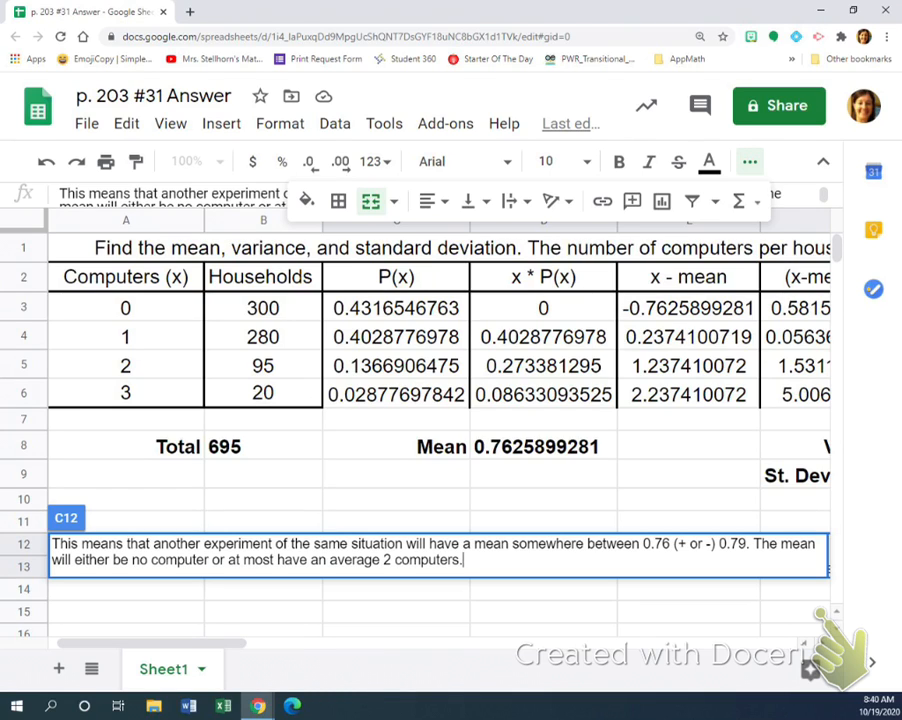
key("Return")
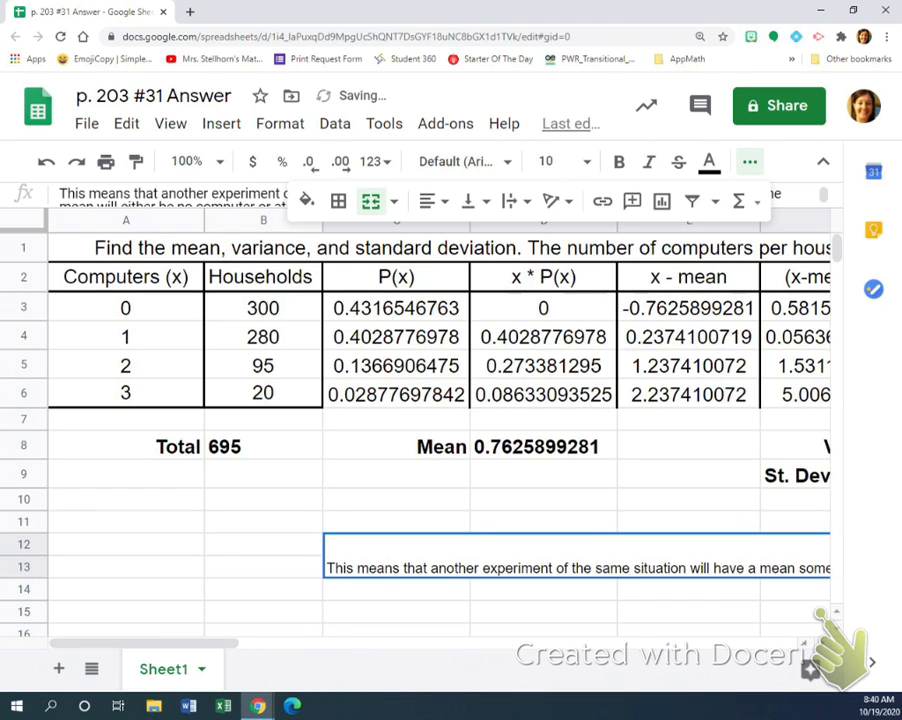